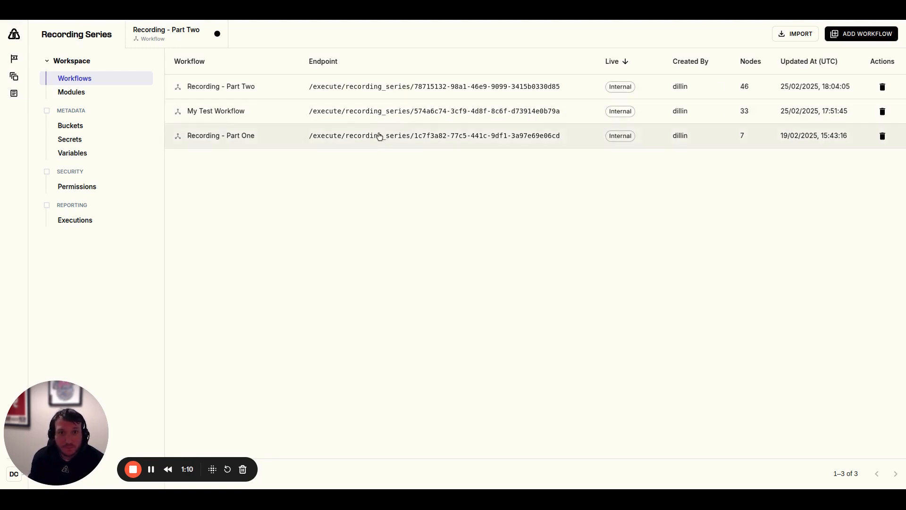
Open the Recording - Part Two workflow and examine its call flow from the inbound call through to the Consent Check node
click(267, 83)
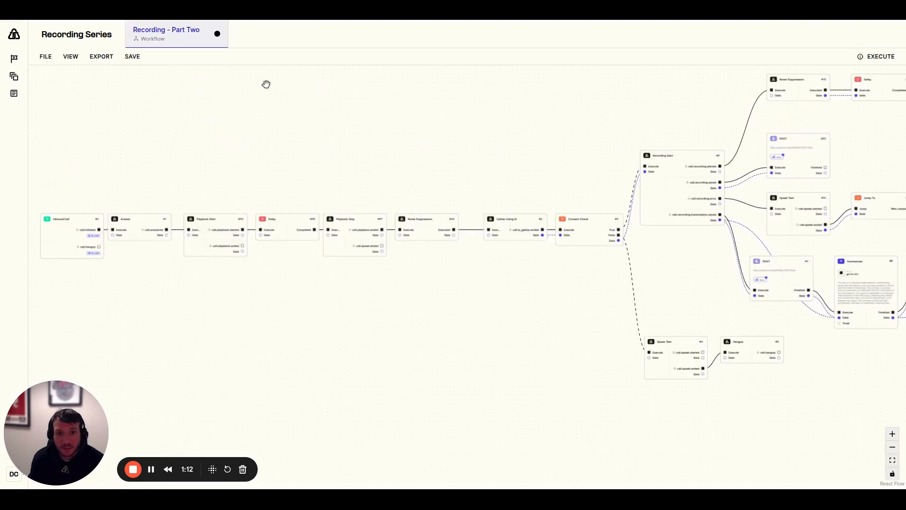
scroll(265, 83, down, 5)
scroll(396, 229, down, 5)
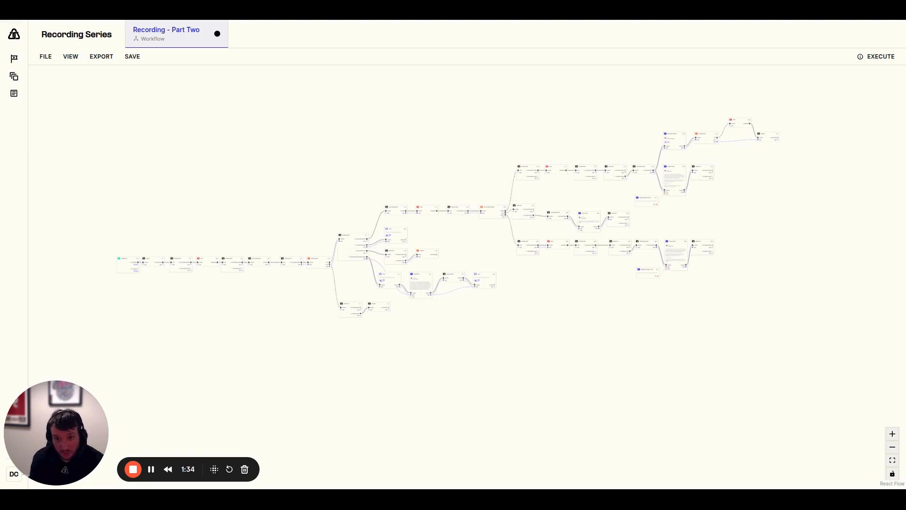
scroll(115, 271, up, 5)
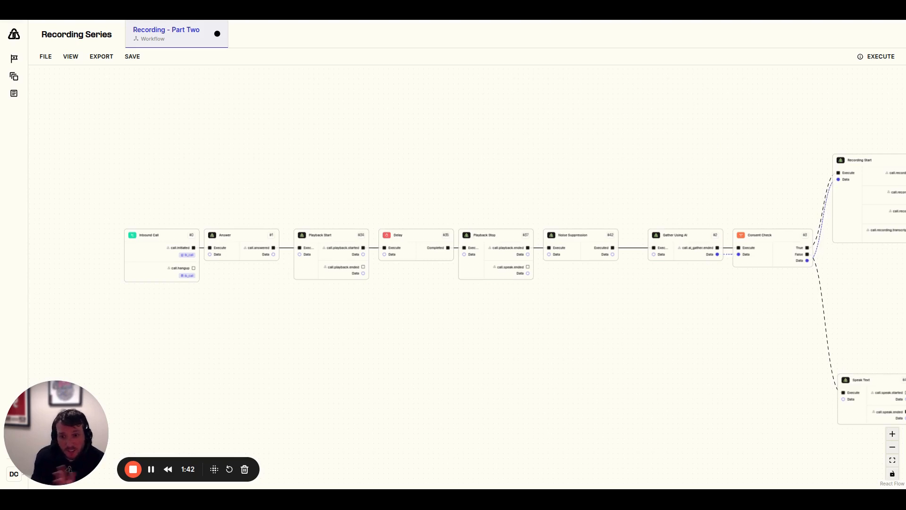
scroll(115, 296, down, 2)
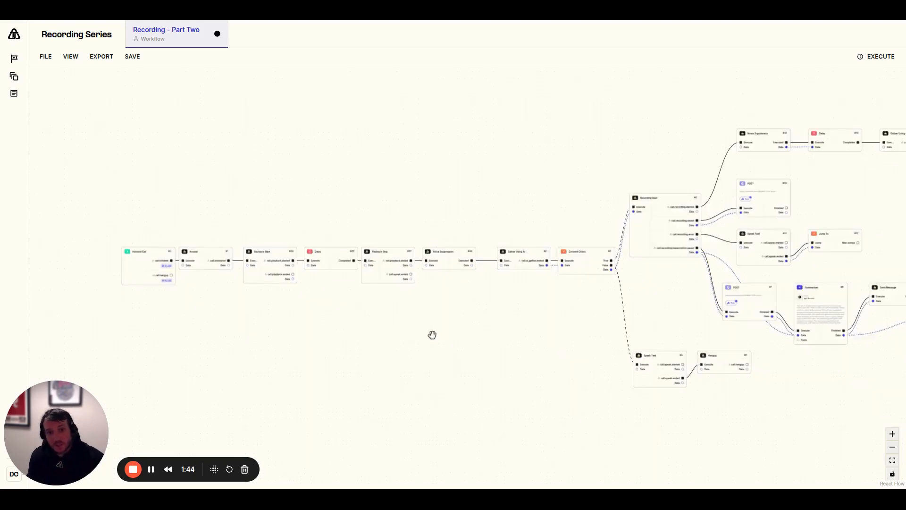
scroll(439, 337, up, 3)
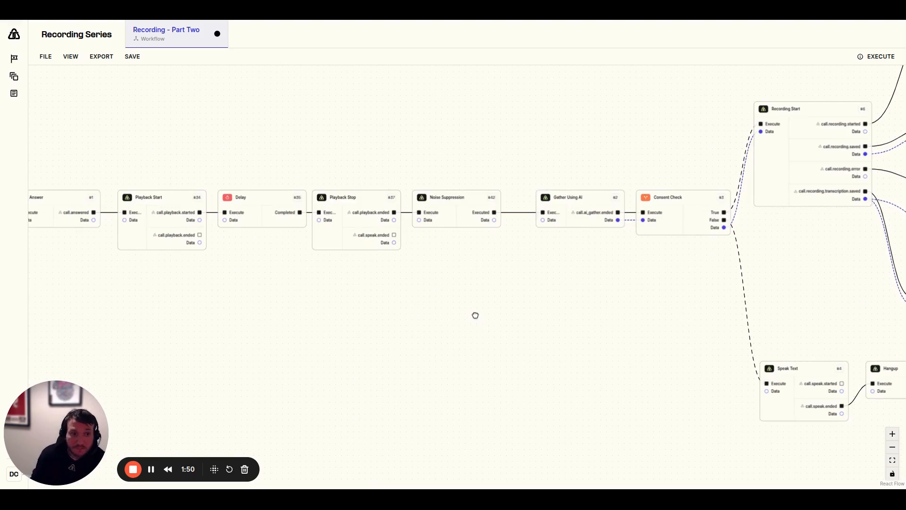
drag(475, 314, 288, 325)
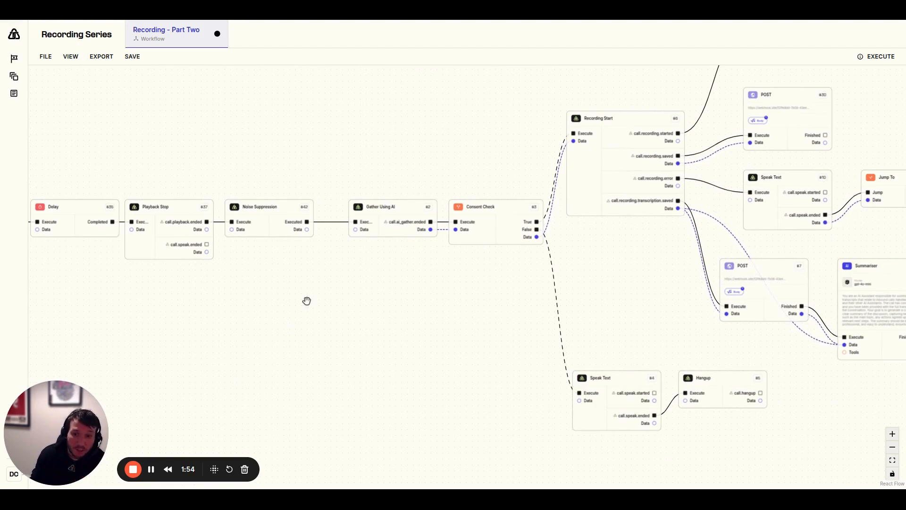
scroll(307, 302, down, 3)
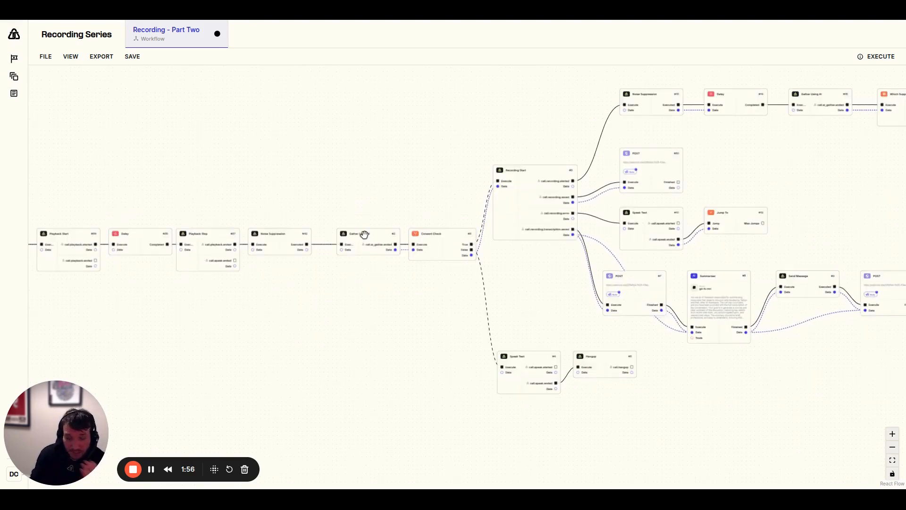
scroll(522, 291, up, 4)
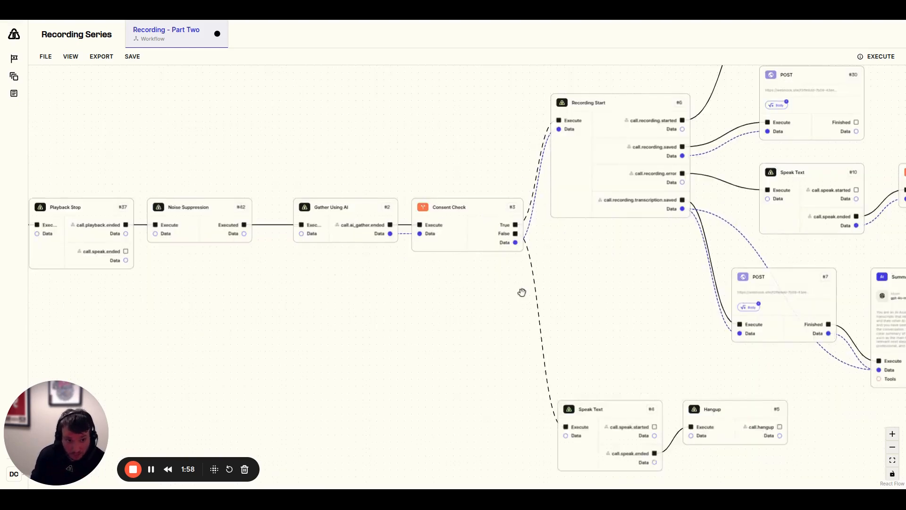
scroll(472, 289, up, 2)
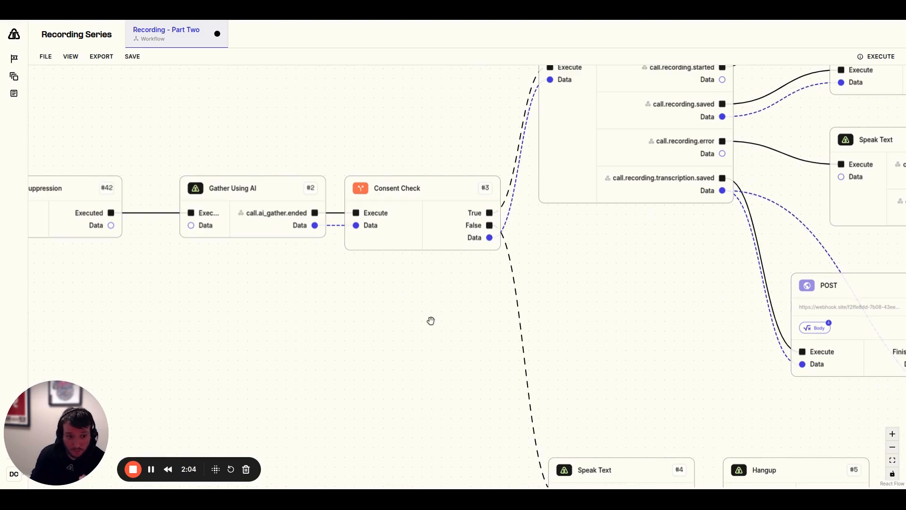
Inspect the payload and voice settings of the Speak Text node on the Consent Check's False branch
scroll(416, 324, down, 1)
scroll(415, 323, right, 1)
drag(400, 330, 390, 307)
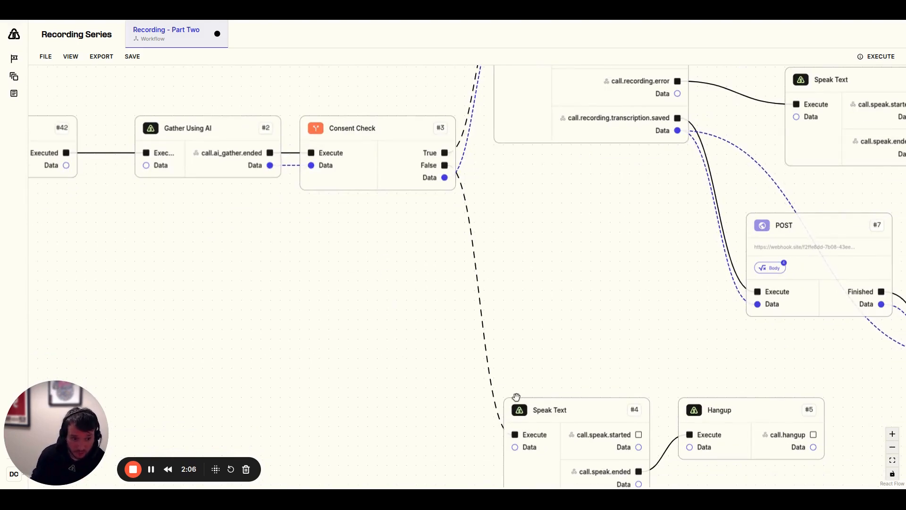
click(535, 422)
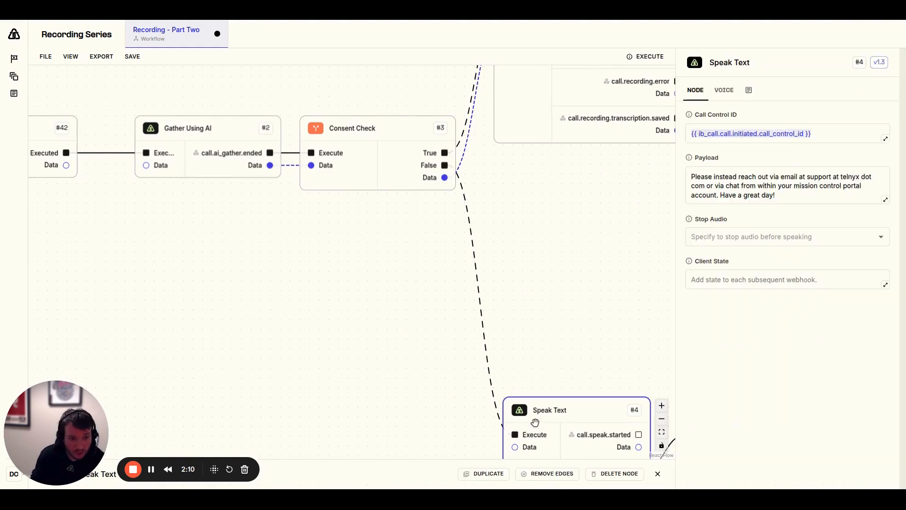
click(729, 97)
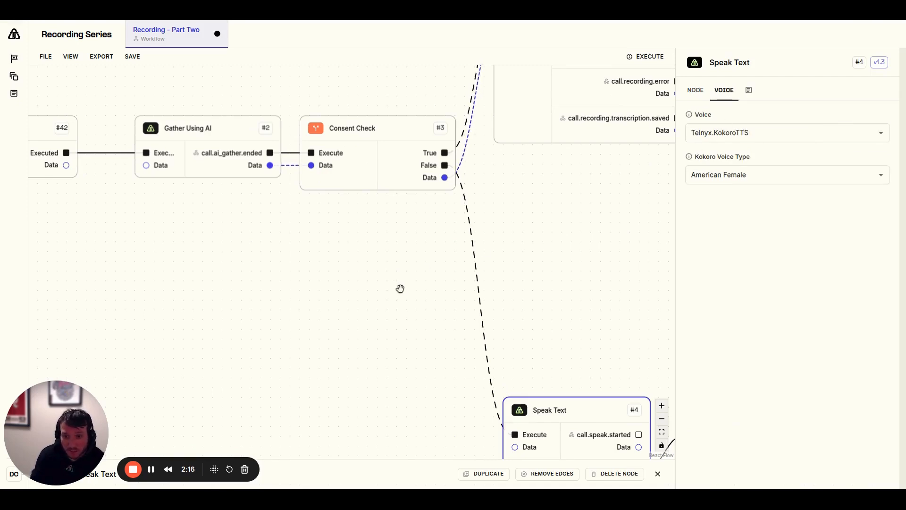
Open the settings of the Recording Start node on the Consent Check's True branch
scroll(401, 299, down, 2)
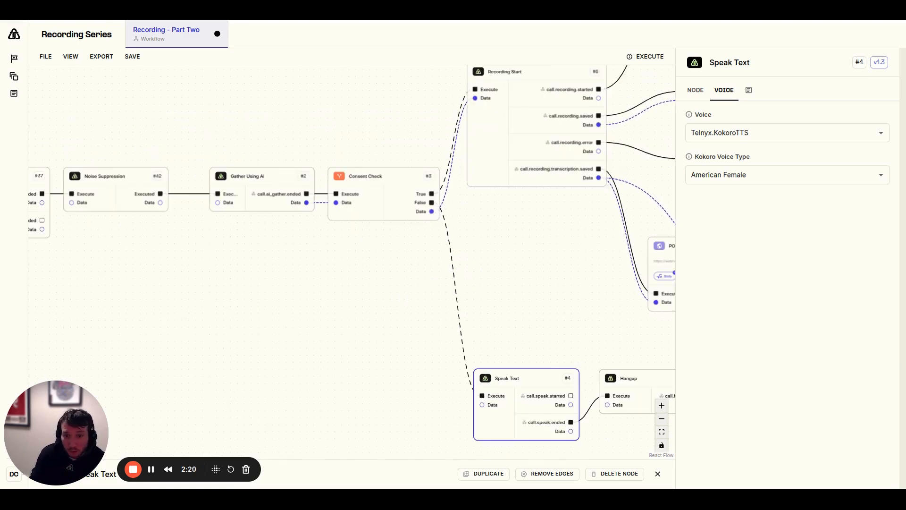
drag(404, 272, 344, 336)
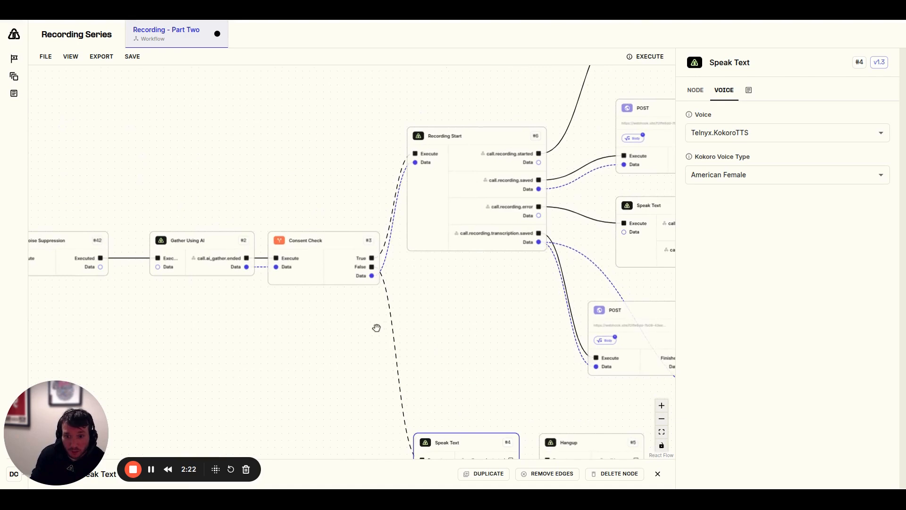
drag(425, 304, 379, 360)
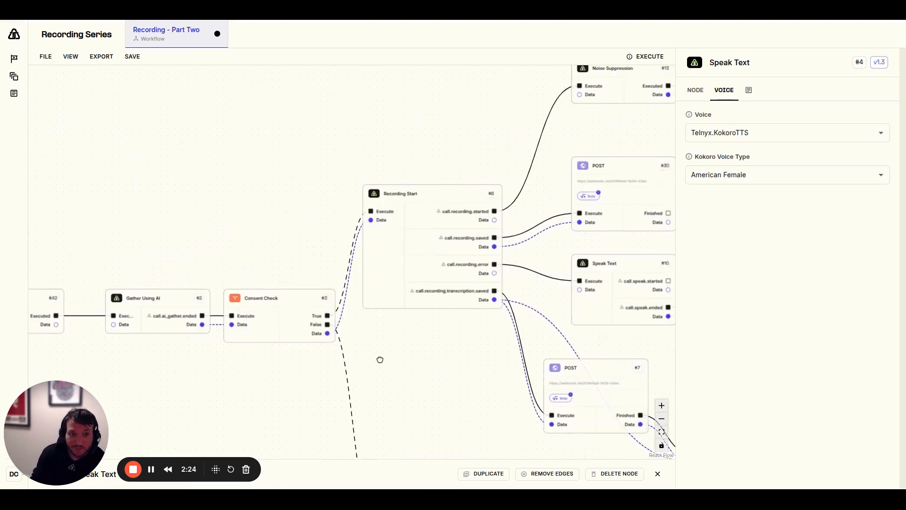
click(418, 271)
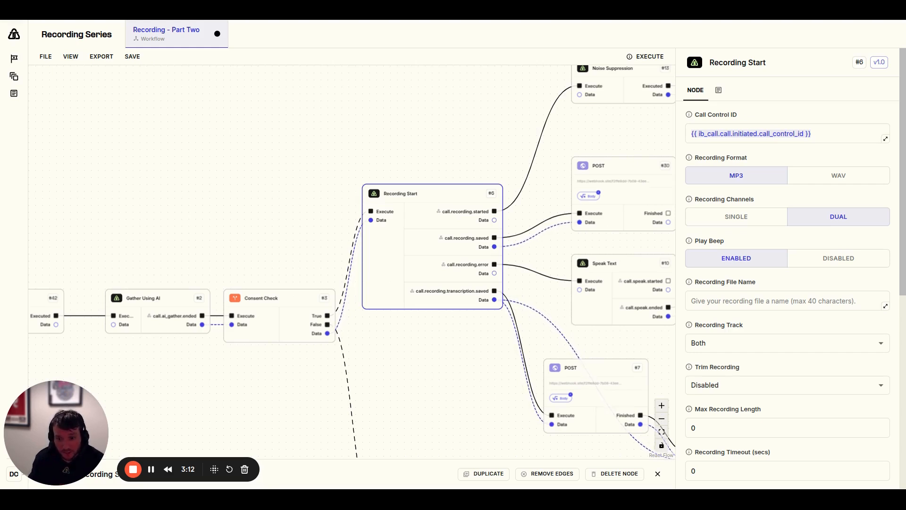
Inspect the webhook URL and the recording body parameter of the POST node connected to call.recording.saved
drag(462, 364, 346, 345)
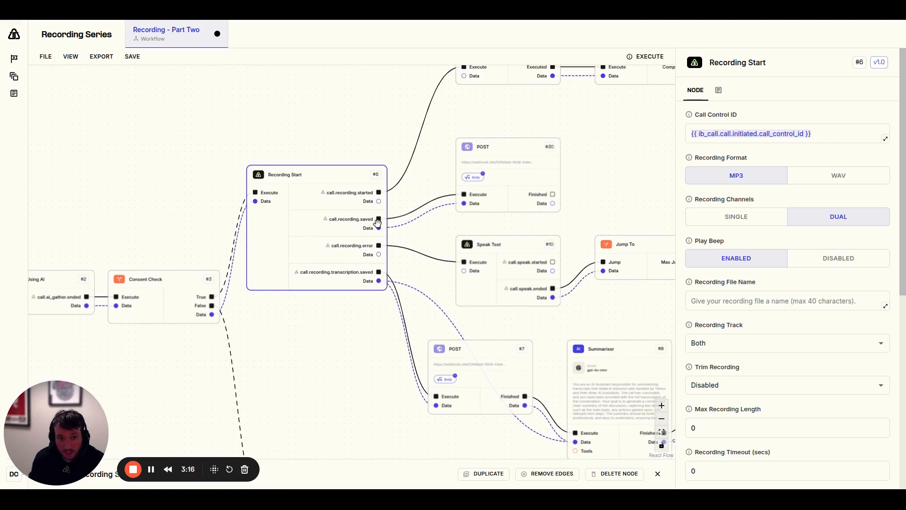
click(505, 185)
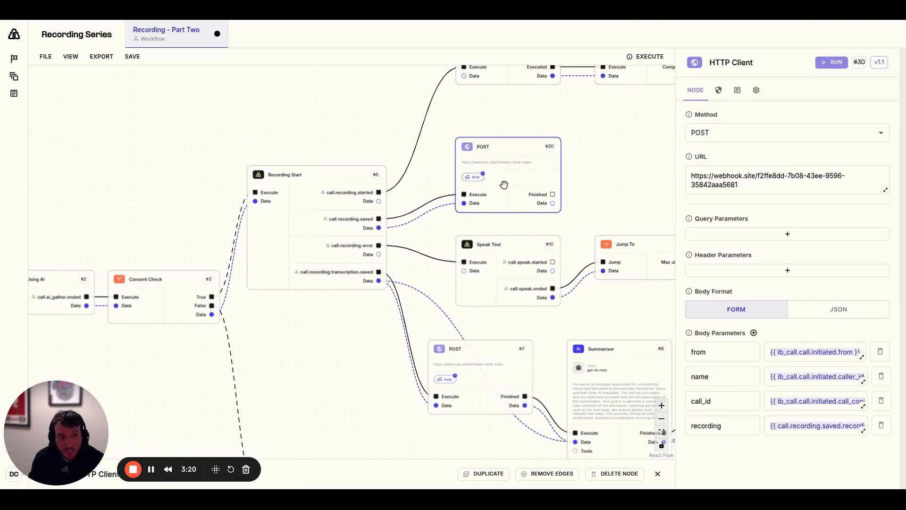
click(758, 189)
key(ctrl+a)
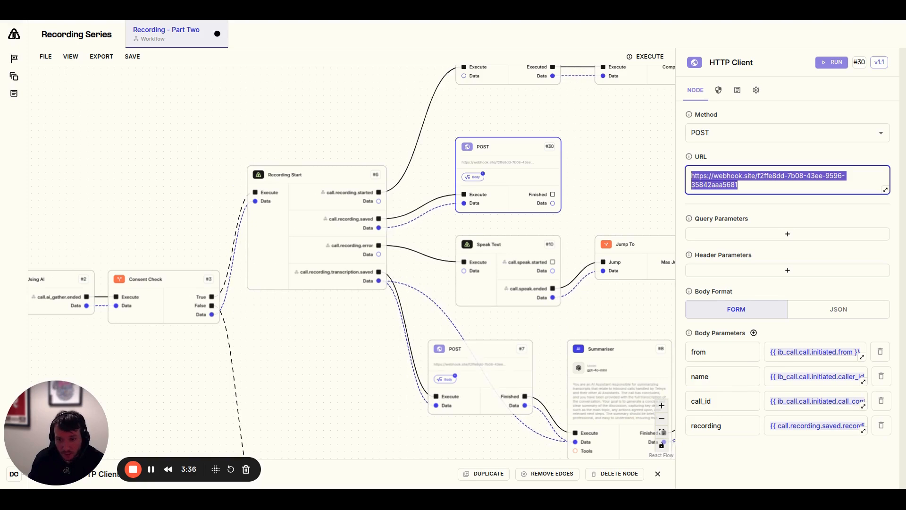
click(728, 423)
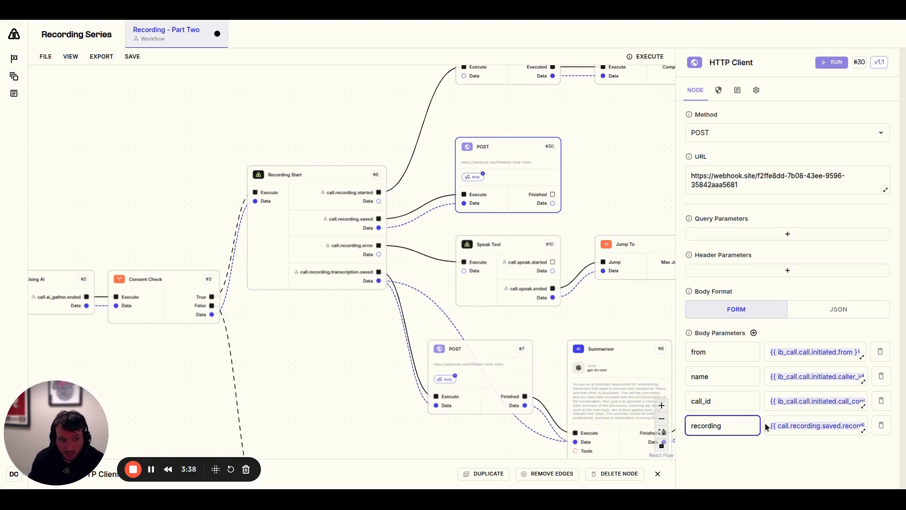
scroll(785, 419, right, 1)
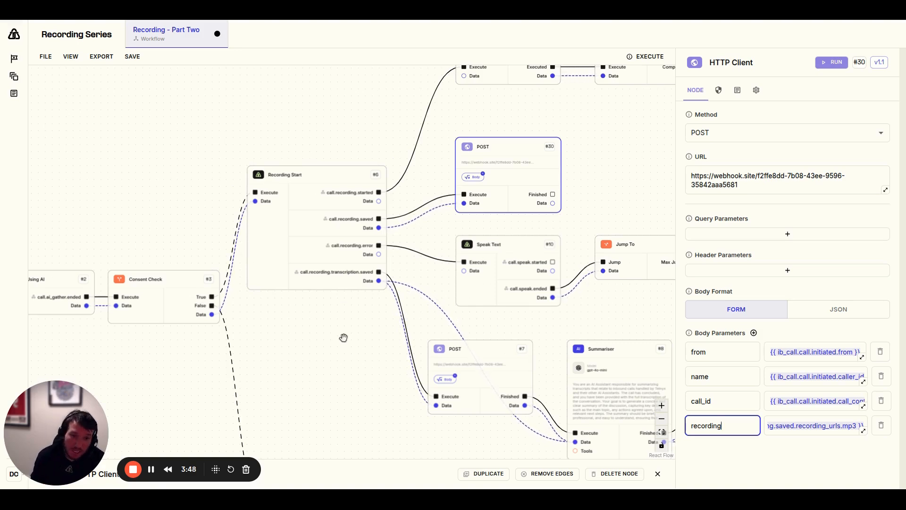
Inspect the transcript body parameter of the POST node connected to call.recording.transcription.saved
drag(344, 338, 257, 285)
drag(265, 317, 199, 290)
click(349, 291)
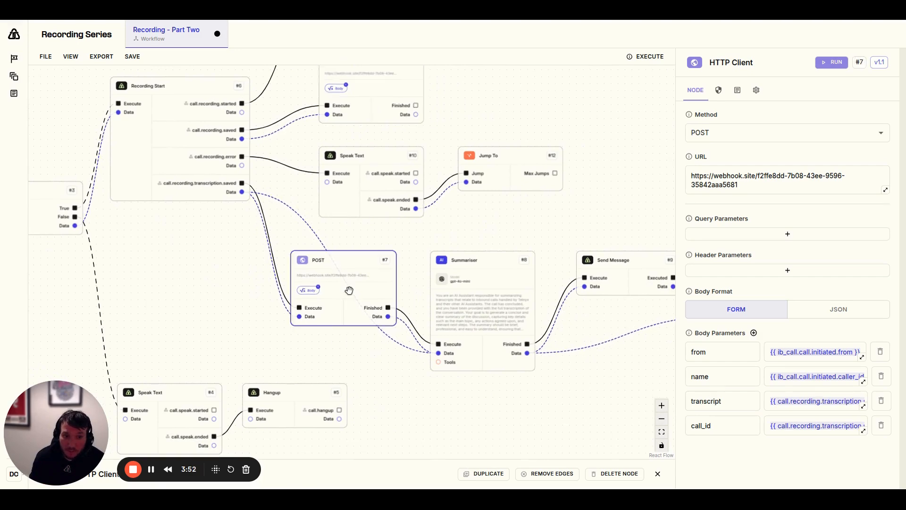
double_click(706, 400)
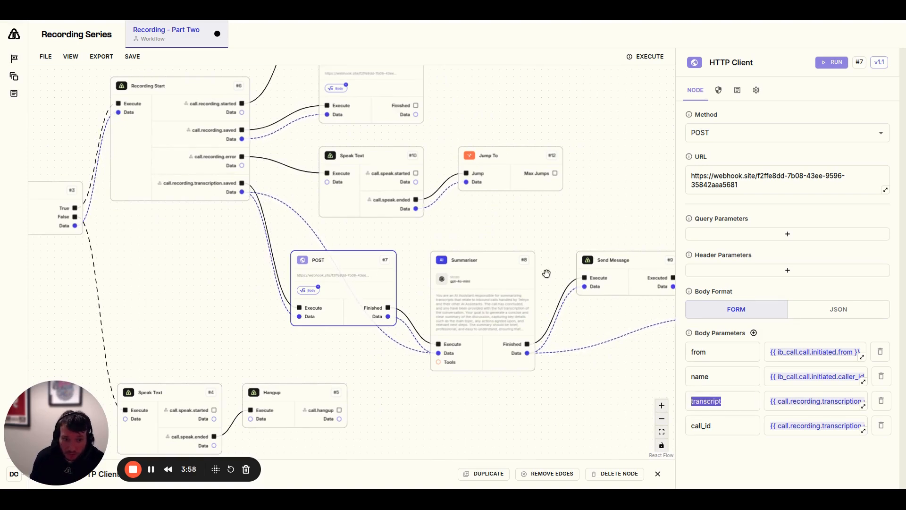
Follow the transcription branch past the Summariser and open the settings of the POST node after Send Message
drag(497, 421, 435, 405)
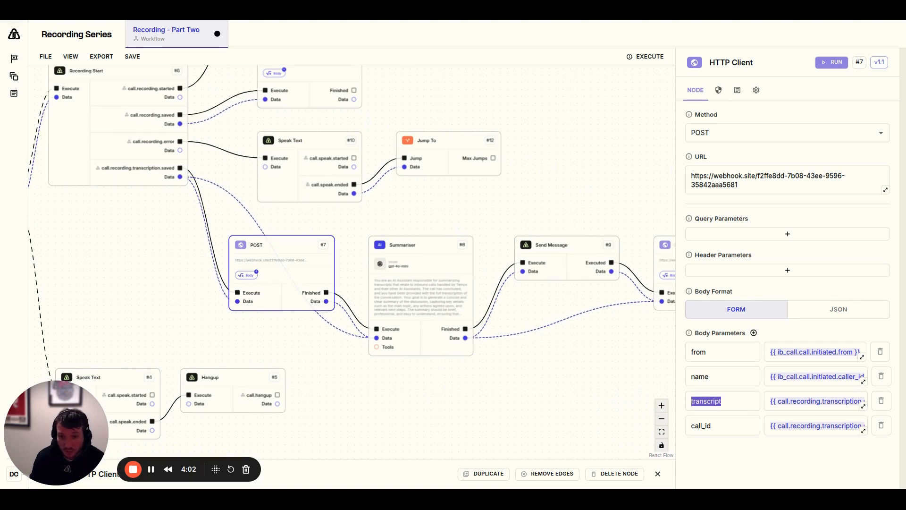
drag(519, 380, 474, 380)
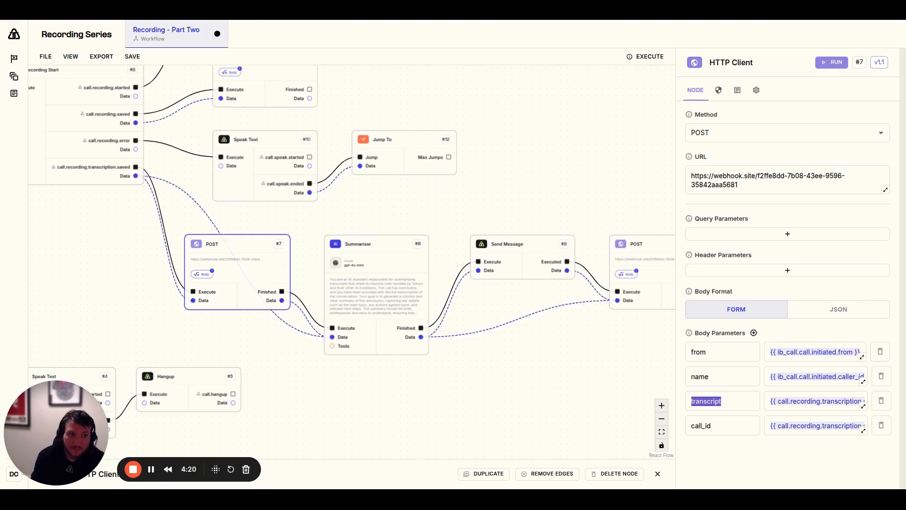
scroll(573, 334, right, 4)
click(576, 271)
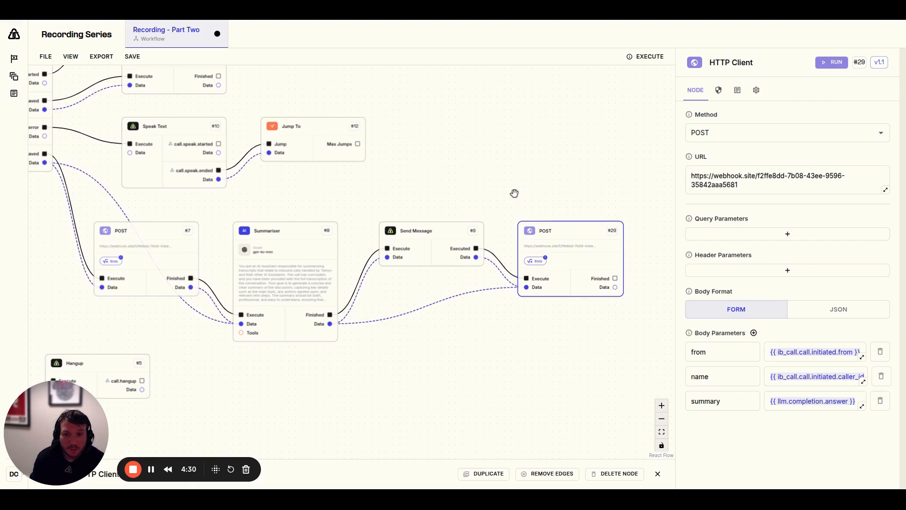
Follow the call.recording.started branch and open the settings of its Gather Using AI node
scroll(510, 186, down, 5)
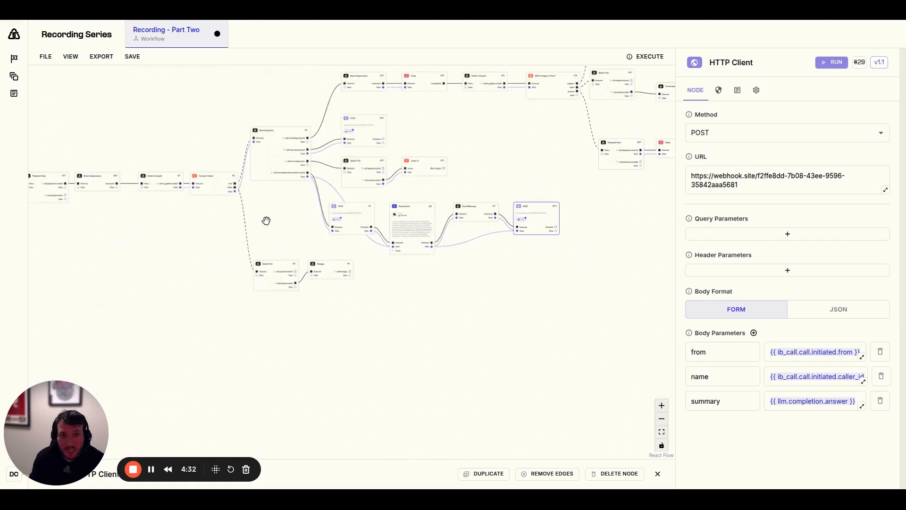
scroll(274, 220, up, 4)
drag(307, 202, 243, 299)
drag(269, 111, 207, 158)
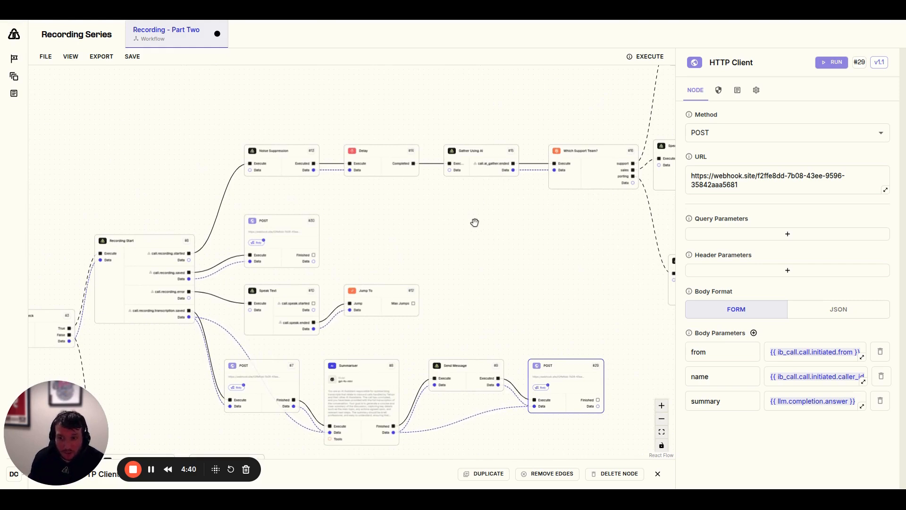
drag(498, 225, 383, 241)
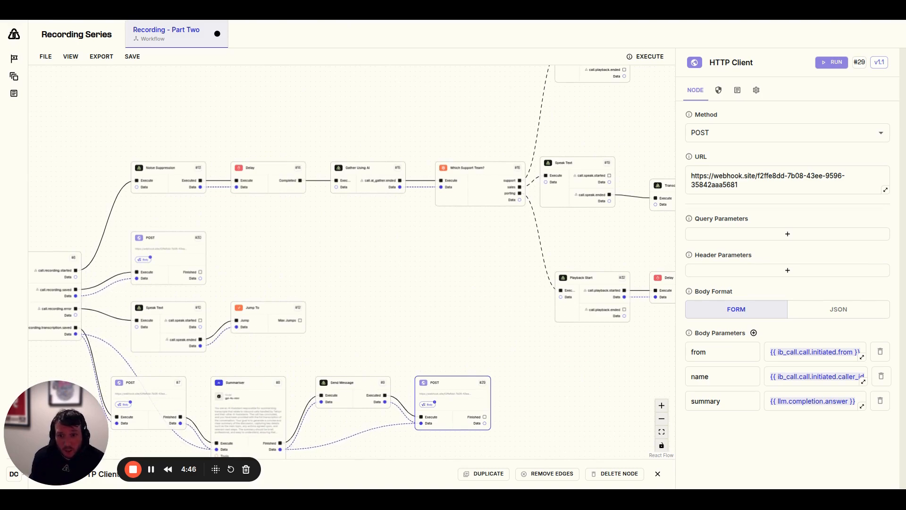
click(366, 171)
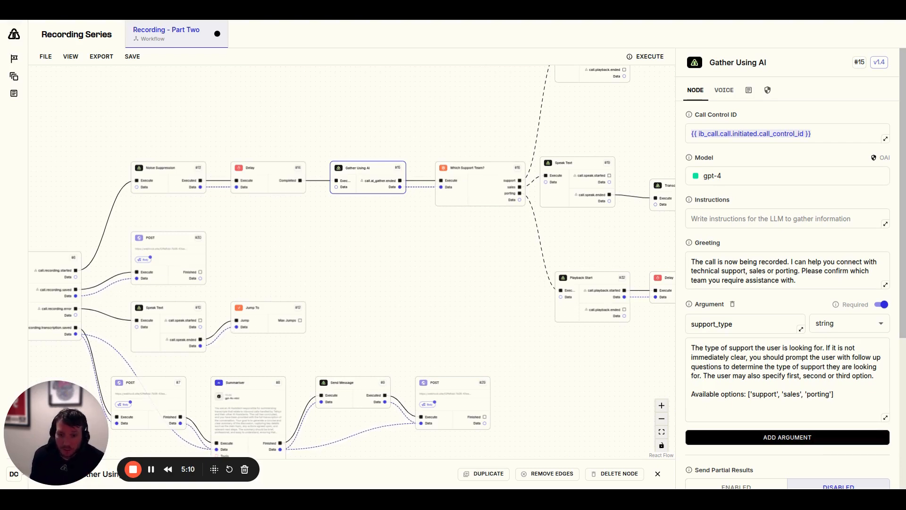
Open the Which Support Team? node and examine the support, sales and porting branches that follow it
click(485, 194)
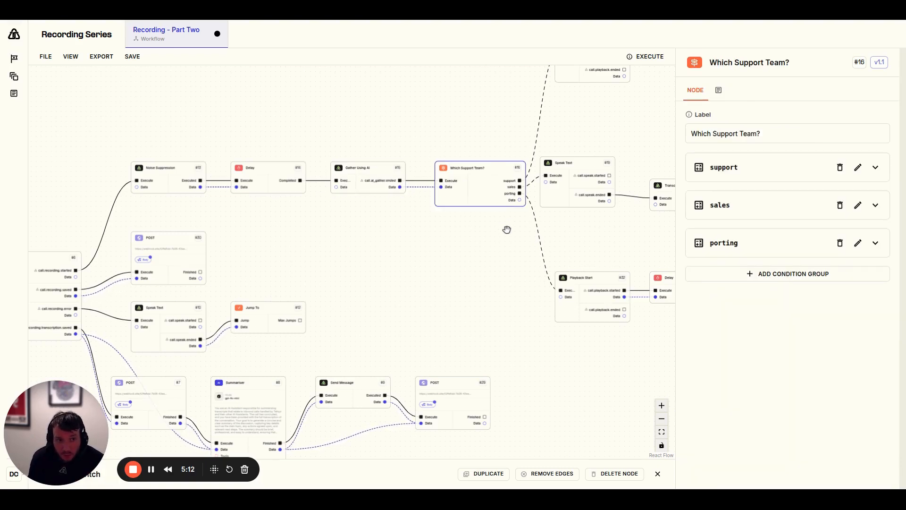
drag(496, 240, 370, 295)
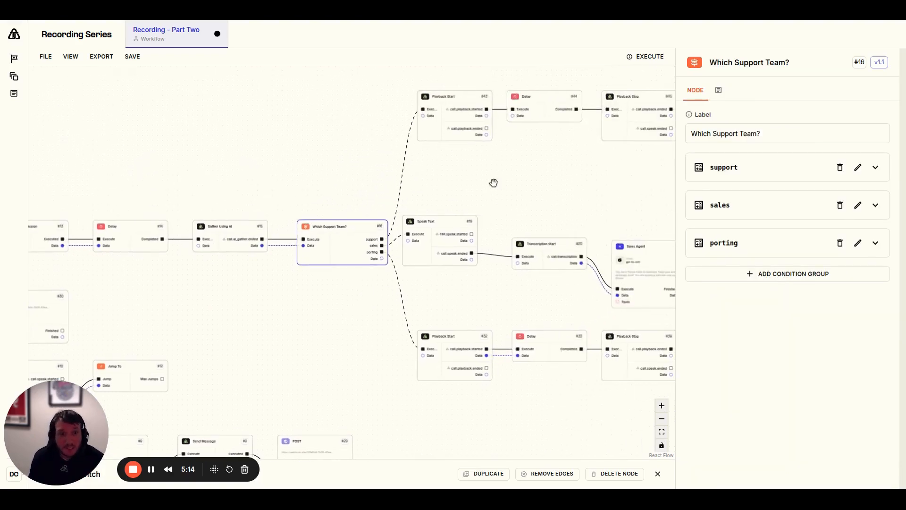
drag(469, 167, 409, 195)
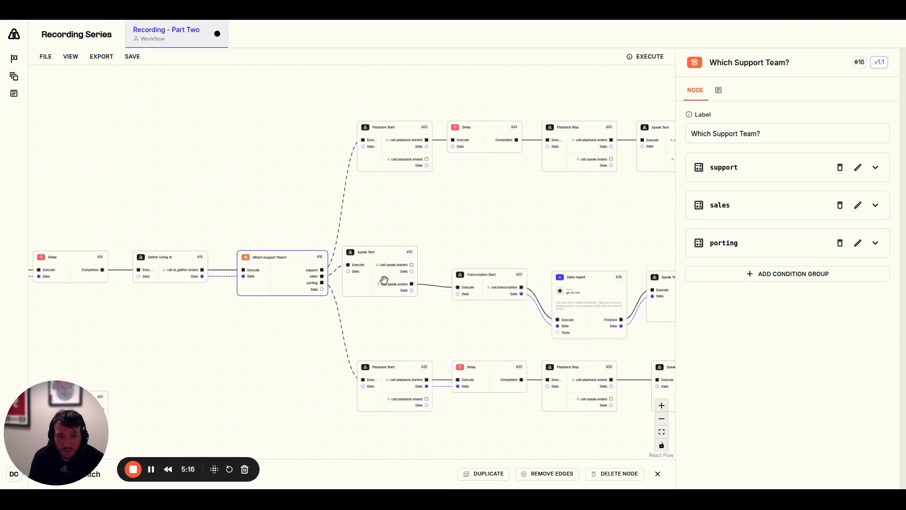
drag(309, 370, 302, 325)
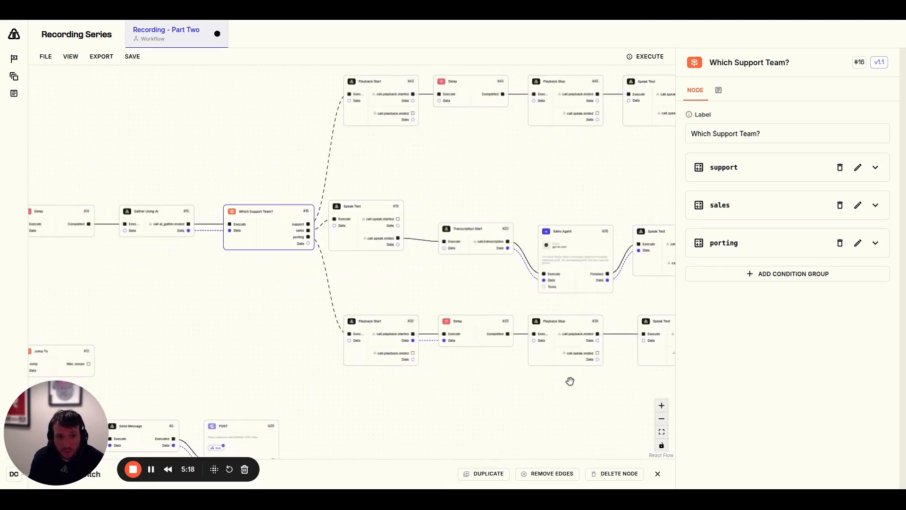
drag(444, 174, 317, 226)
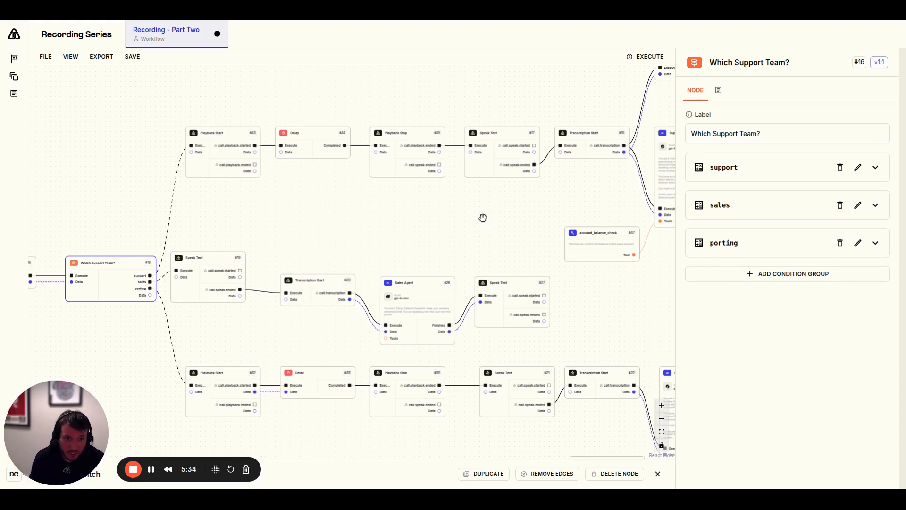
Follow the support branch of the workflow and open the settings of the Support Agent node
drag(483, 218, 237, 257)
drag(498, 297, 477, 332)
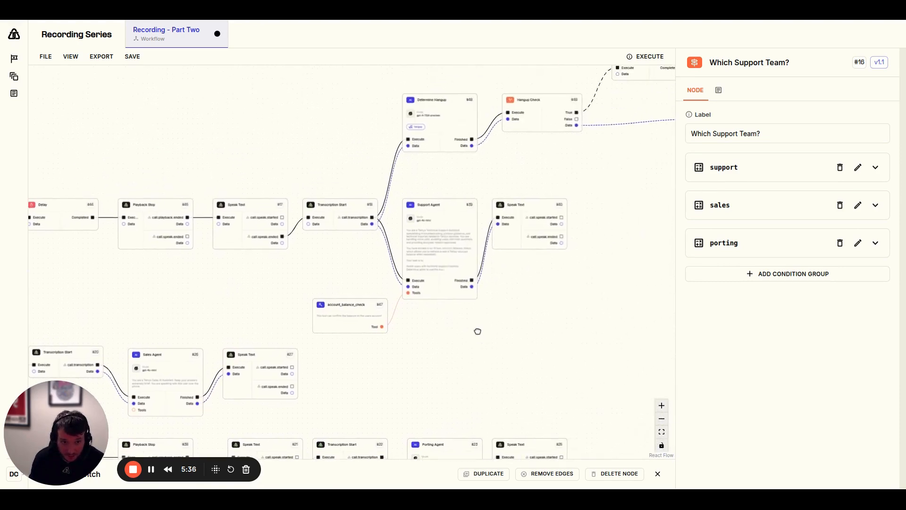
click(449, 261)
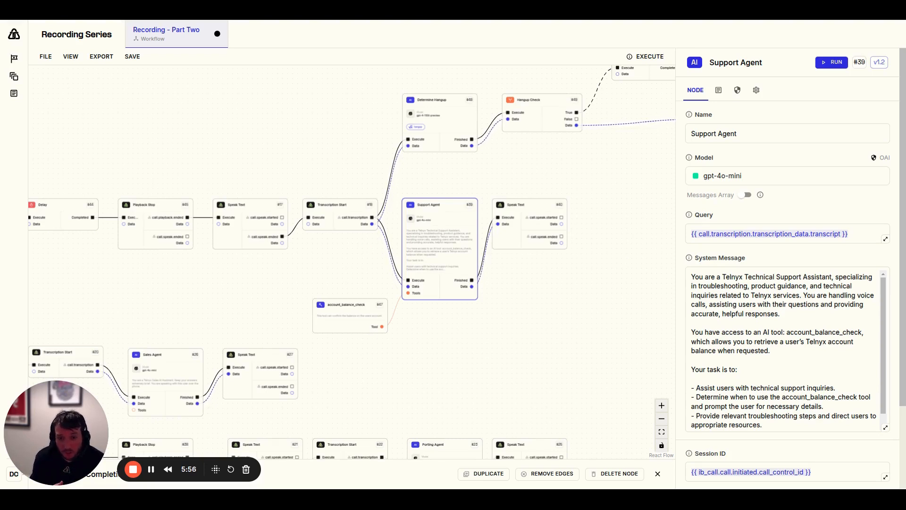
Review the Transcription Start node, Support Agent and following Speak Text node, and highlight the Speak Text node's Call Control ID
click(344, 208)
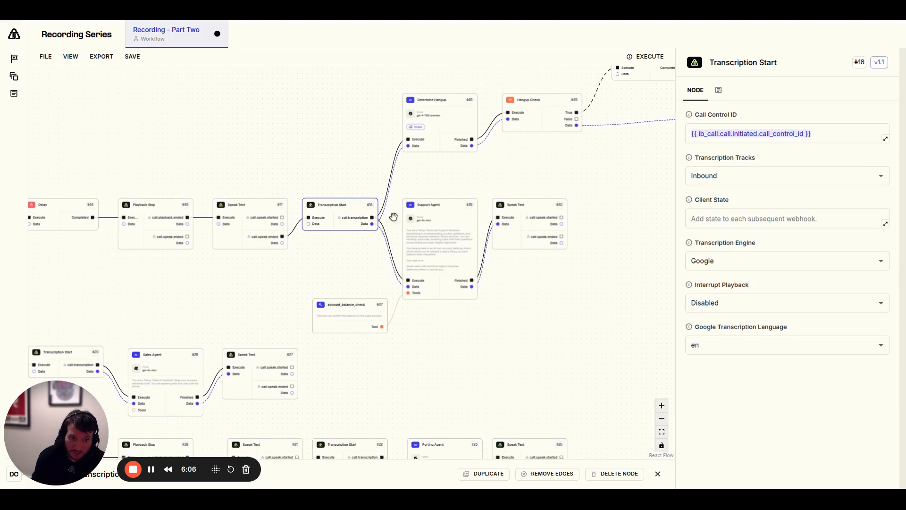
click(458, 227)
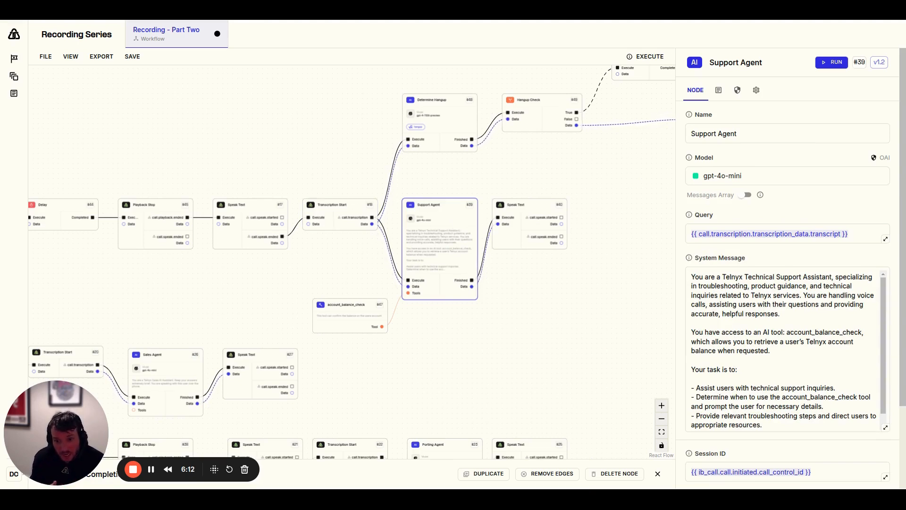
click(529, 235)
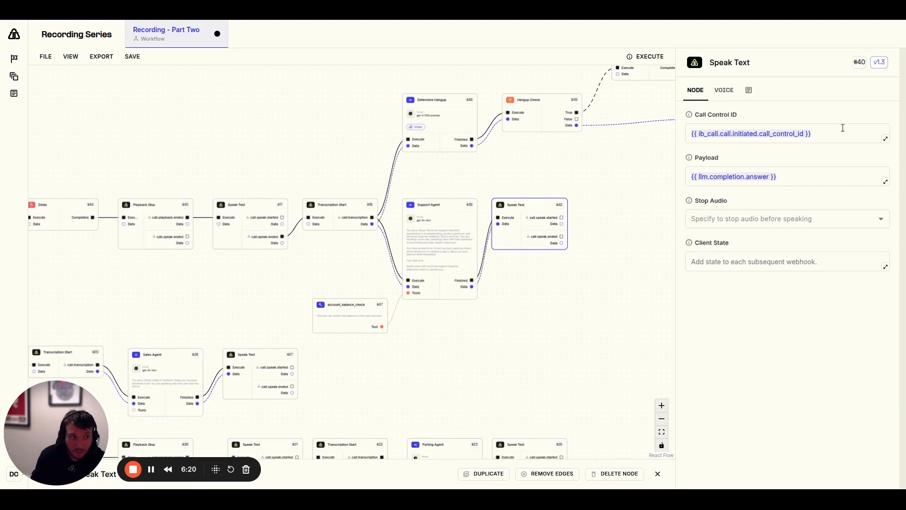
drag(843, 128, 675, 132)
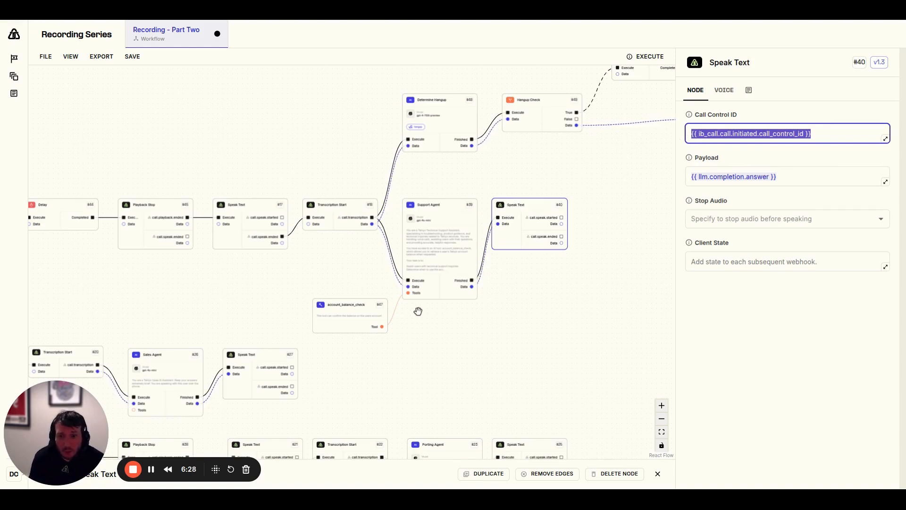
Inspect the account_balance_check tool's description, system message and HTTP Request output settings
click(357, 326)
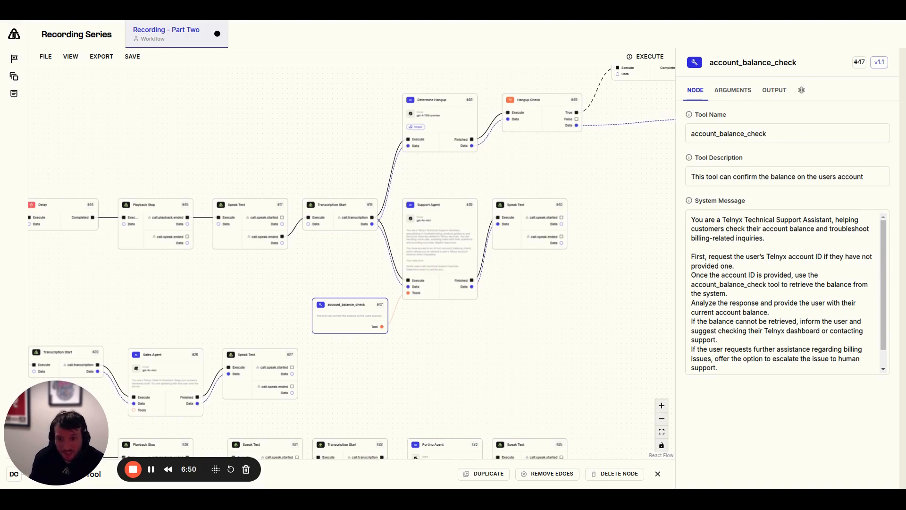
click(777, 92)
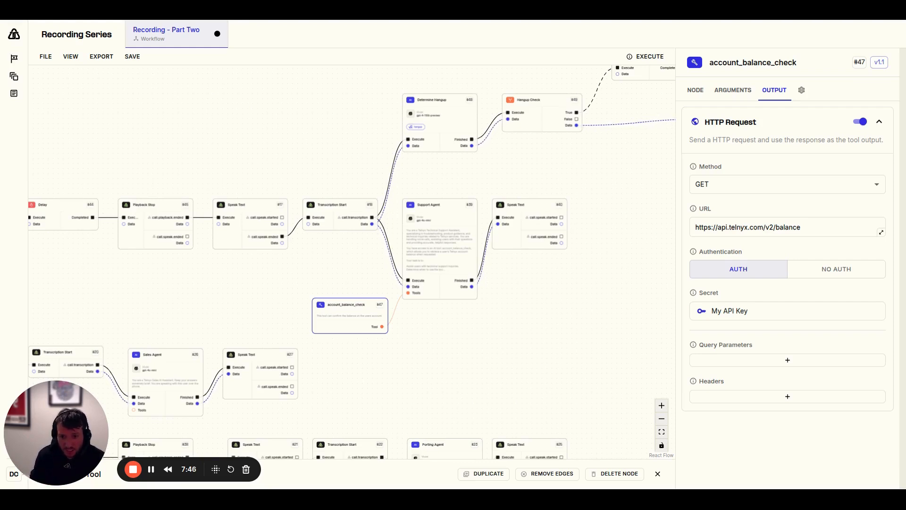
drag(553, 320, 467, 350)
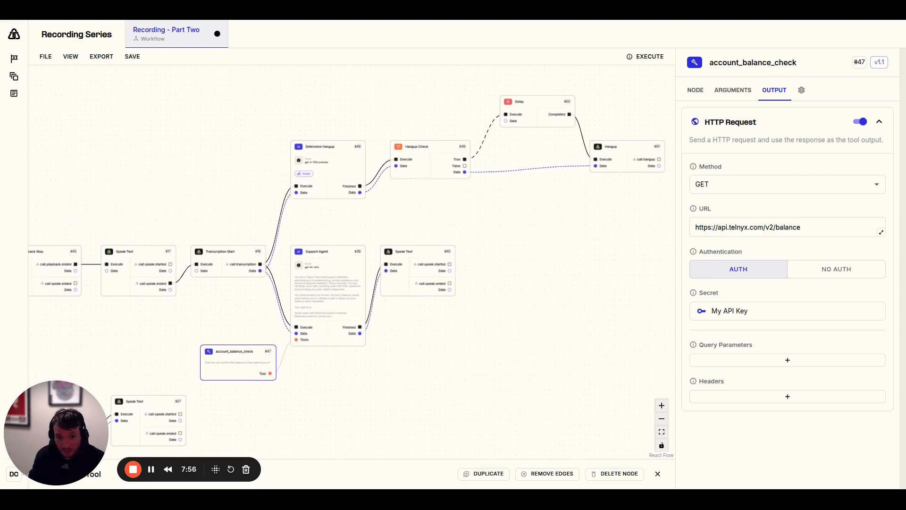
Return to the start of the workflow and open the settings of the Inbound Call node
scroll(431, 304, down, 3)
drag(225, 236, 373, 159)
drag(182, 252, 411, 228)
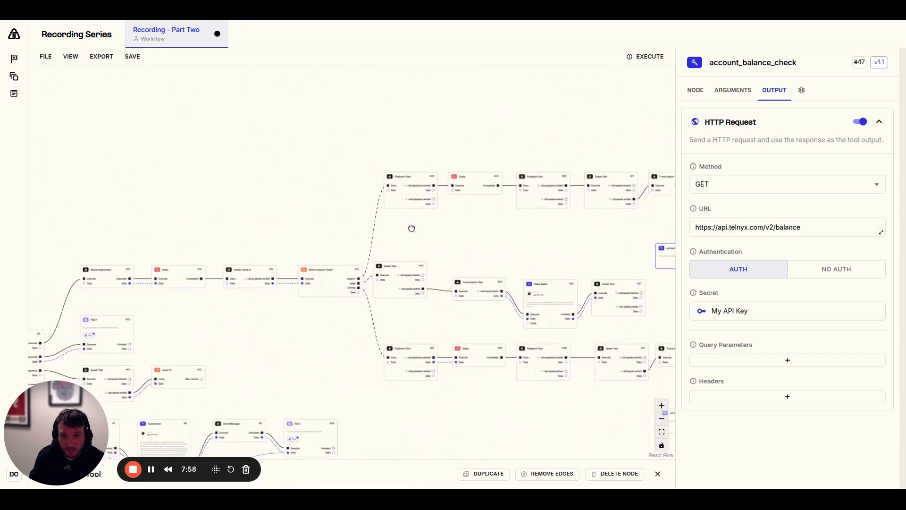
scroll(218, 241, down, 4)
drag(201, 288, 416, 218)
drag(155, 331, 272, 323)
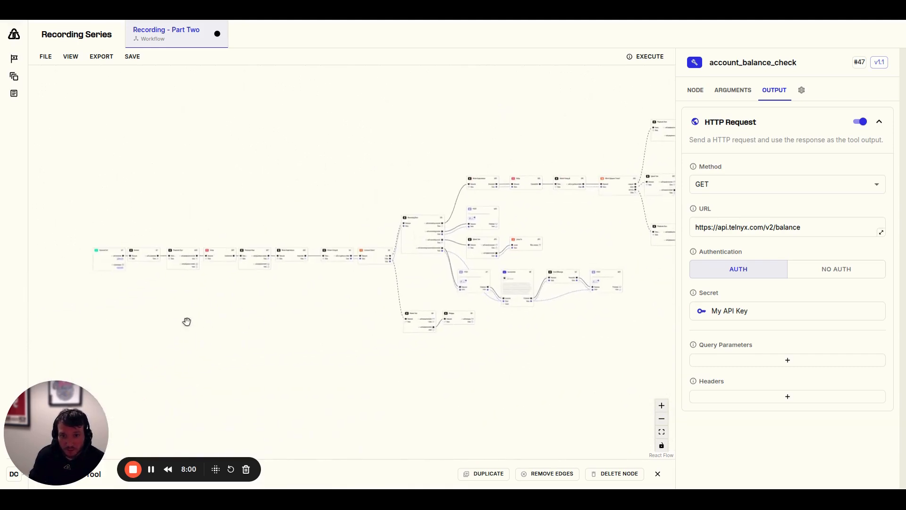
click(105, 273)
scroll(97, 286, up, 8)
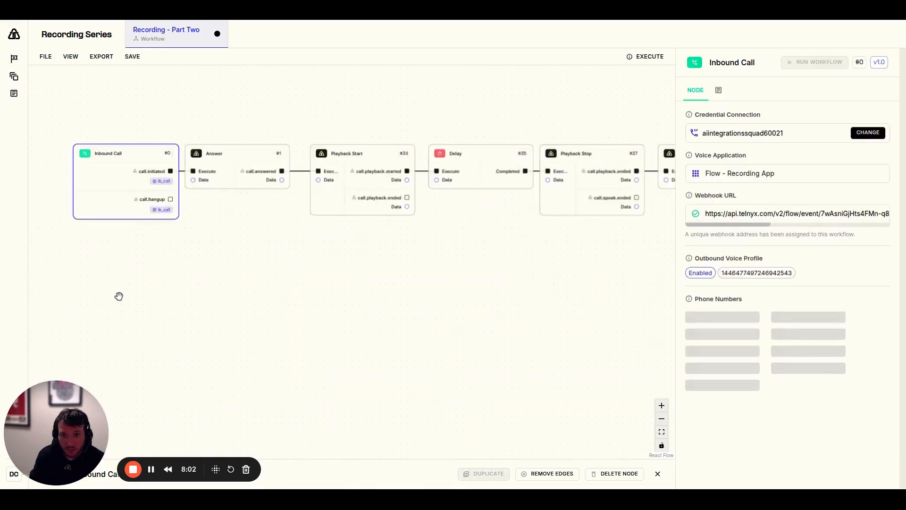
Highlight the phone number assigned to the Inbound Call node and run the workflow
drag(149, 308, 159, 327)
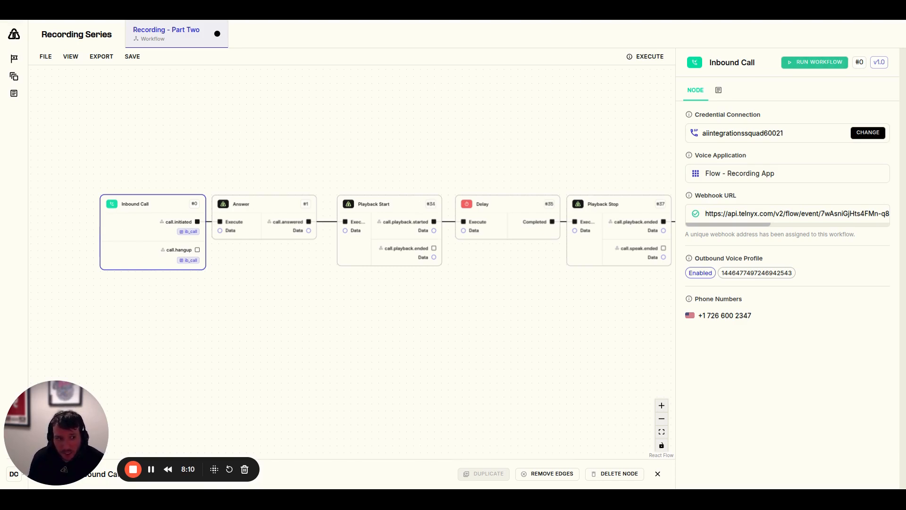
triple_click(710, 315)
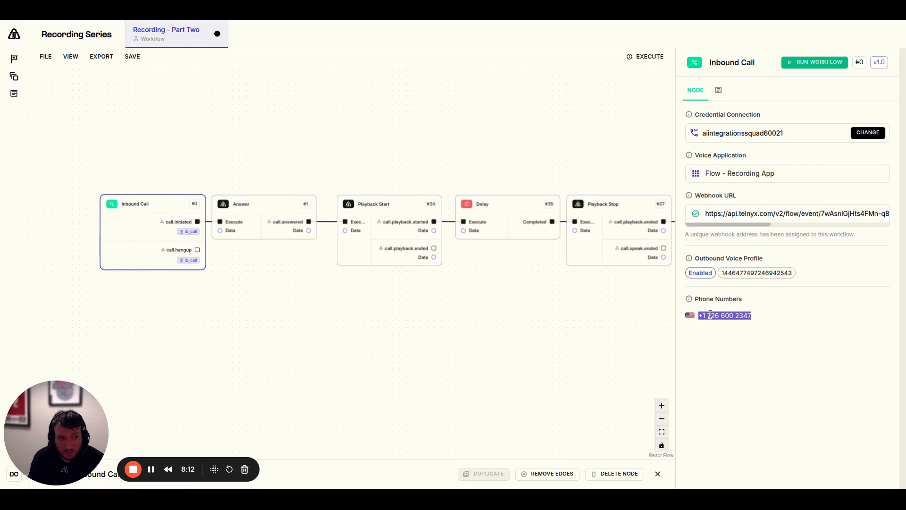
click(802, 63)
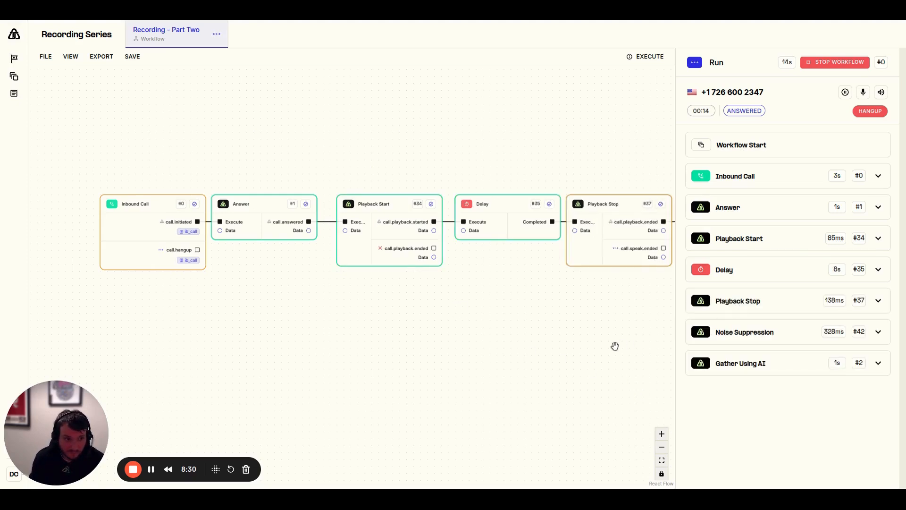
Track the live run through Consent Check, Recording Start and Which Support Team? into the support branch
drag(615, 346, 90, 348)
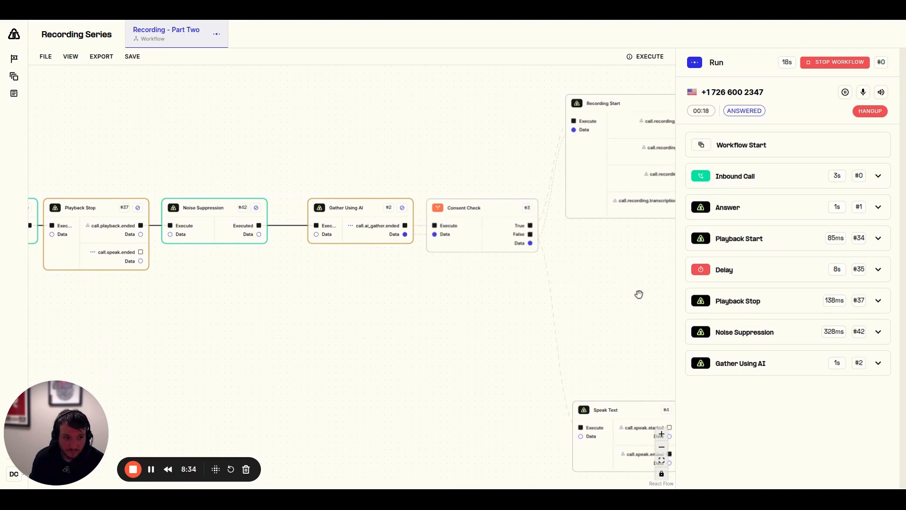
drag(437, 353, 218, 350)
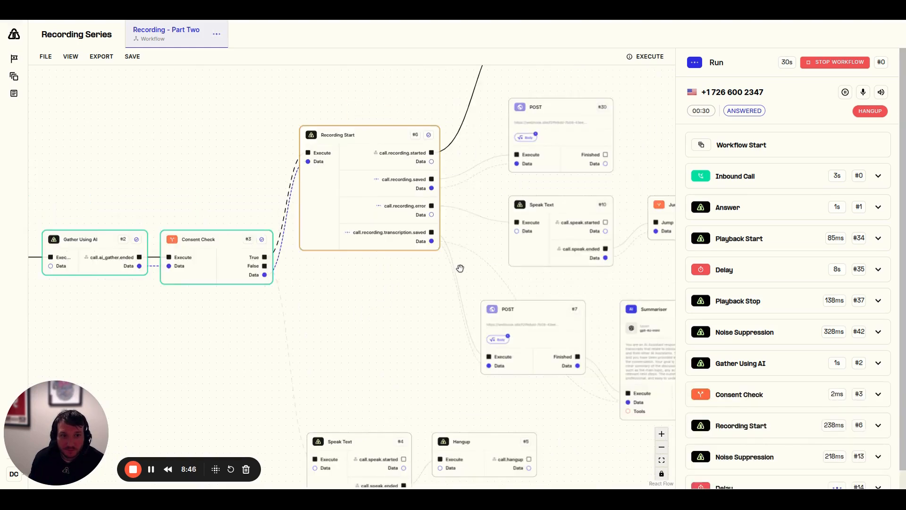
drag(471, 261, 172, 381)
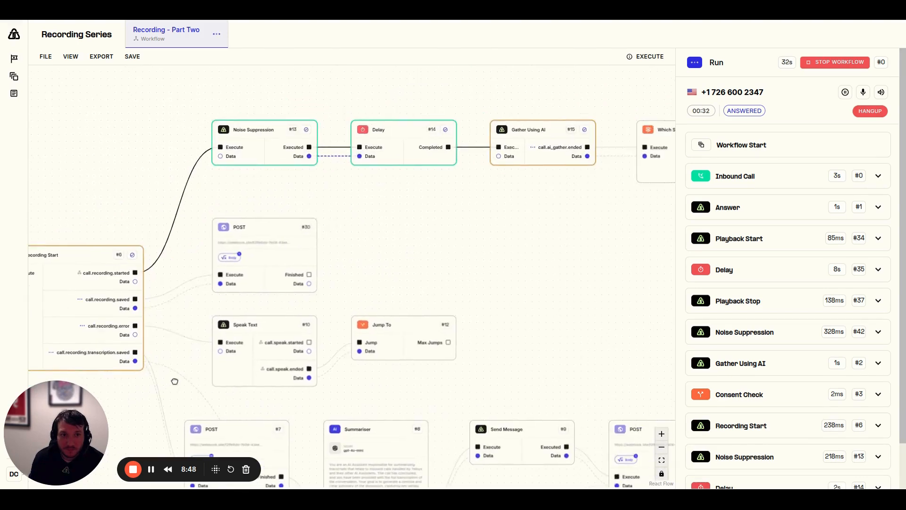
drag(597, 261, 438, 248)
scroll(784, 358, down, 2)
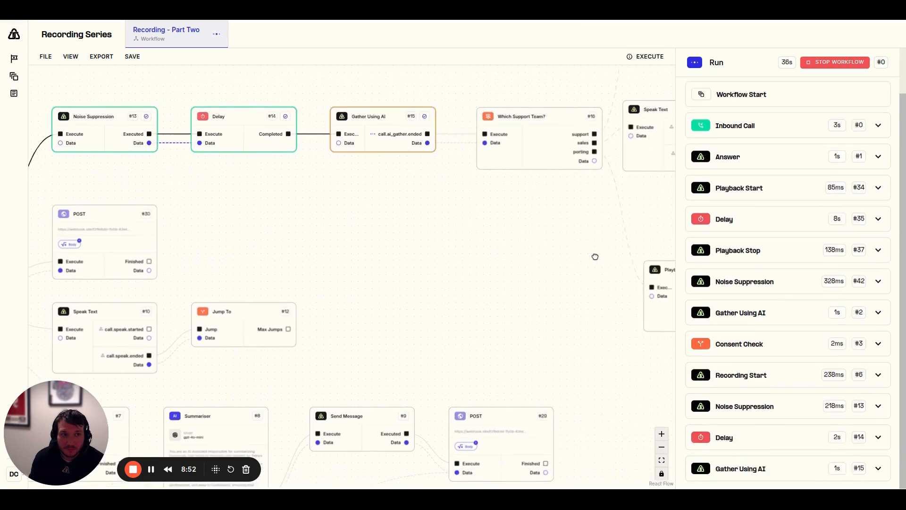
drag(594, 255, 375, 329)
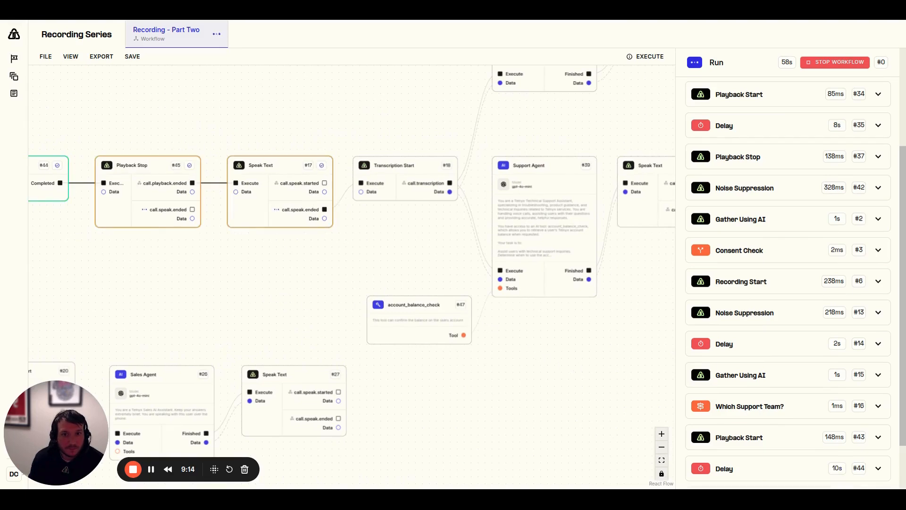
Follow the run through Support Agent and the Determine Hangup branch, checking the latest entries in the execution log
scroll(805, 423, down, 2)
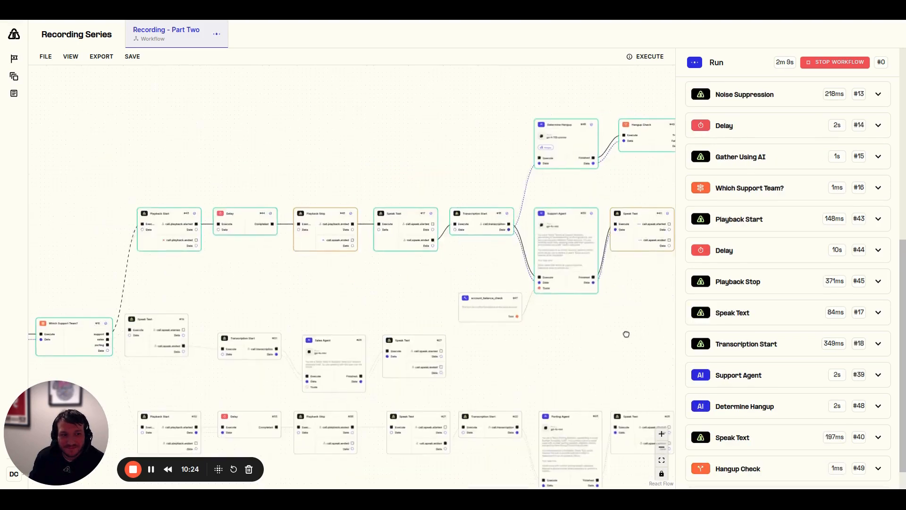
drag(625, 333, 510, 364)
drag(586, 330, 506, 344)
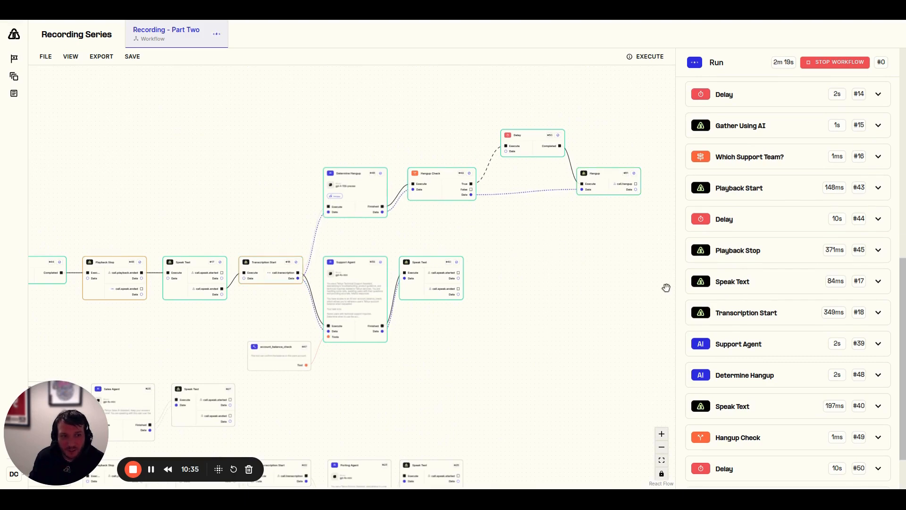
scroll(786, 312, down, 2)
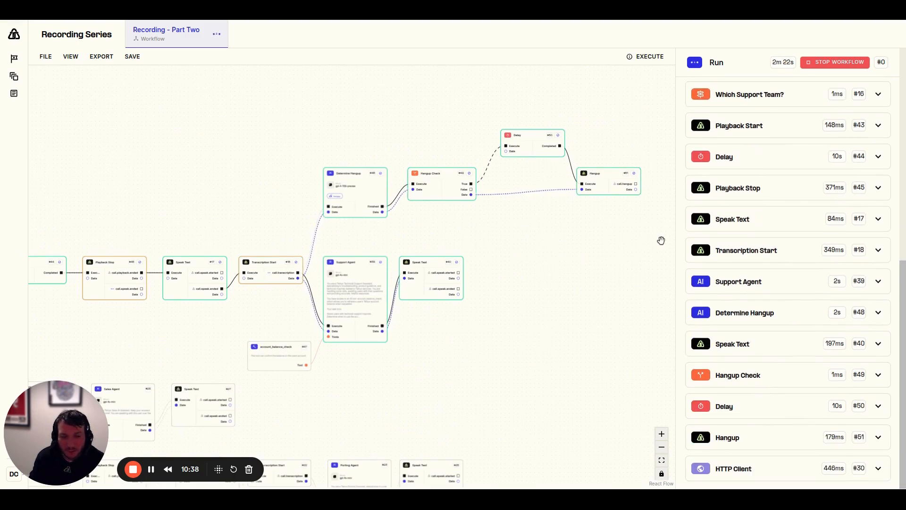
scroll(661, 240, up, 5)
scroll(660, 239, down, 2)
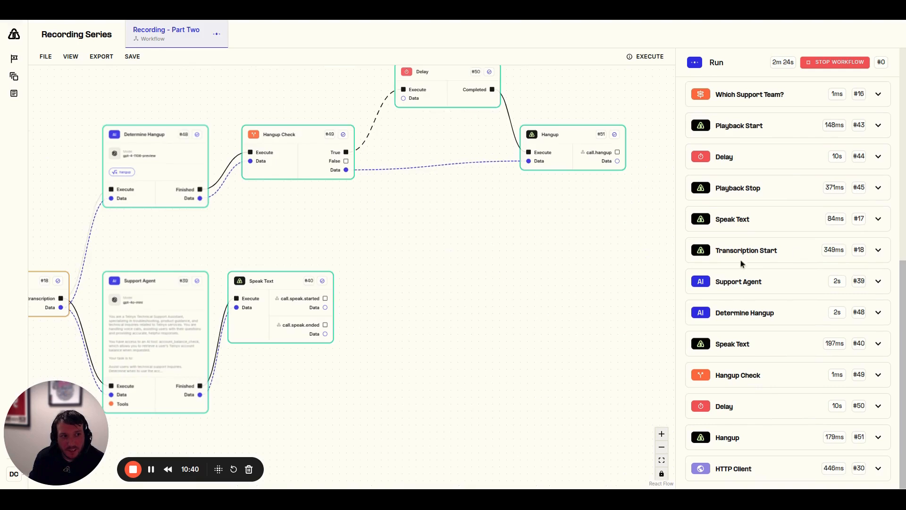
Go back to the Recording Start node and examine its recording saved and transcription saved branches during the run
drag(403, 388, 626, 235)
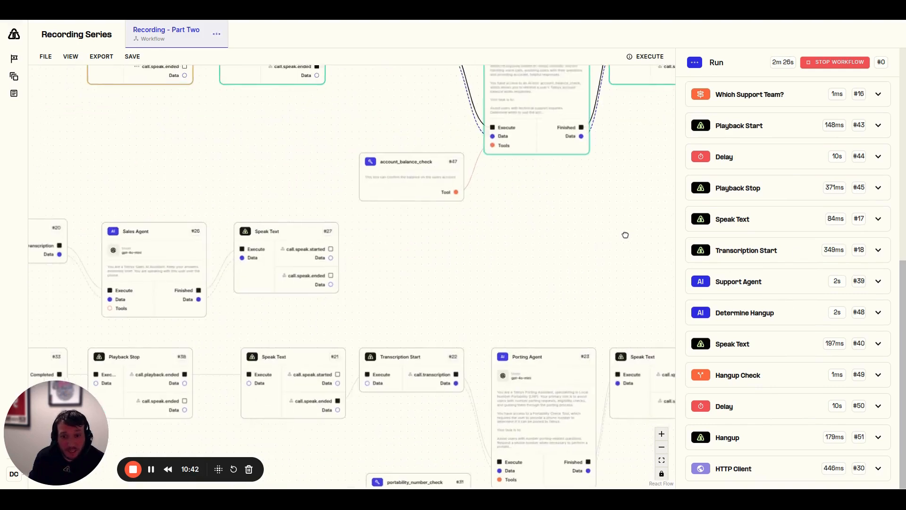
drag(281, 171, 451, 170)
scroll(404, 165, down, 2)
drag(202, 252, 353, 239)
scroll(755, 389, up, 5)
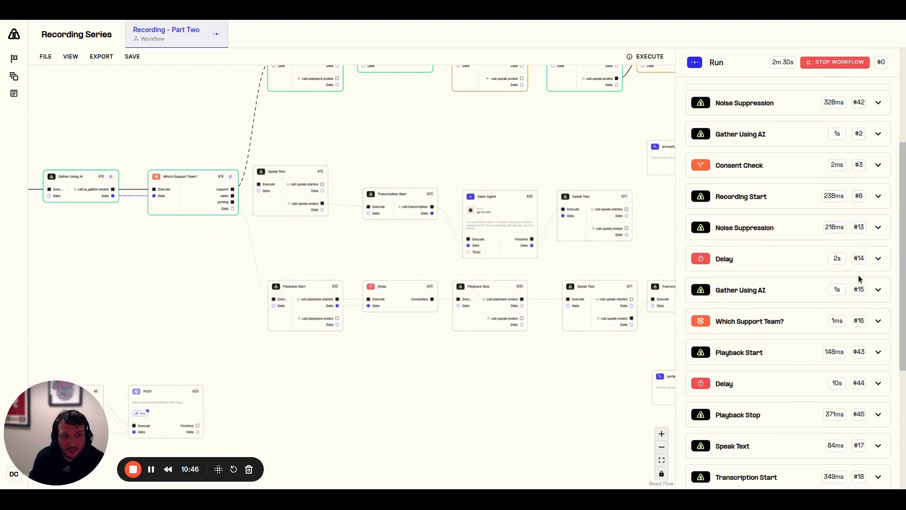
scroll(436, 380, down, 2)
drag(340, 390, 448, 312)
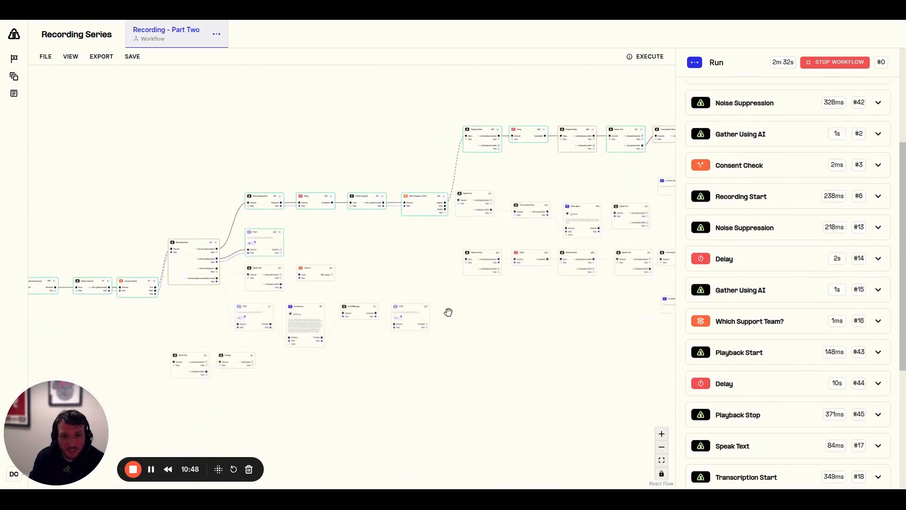
scroll(323, 272, up, 3)
scroll(272, 236, up, 3)
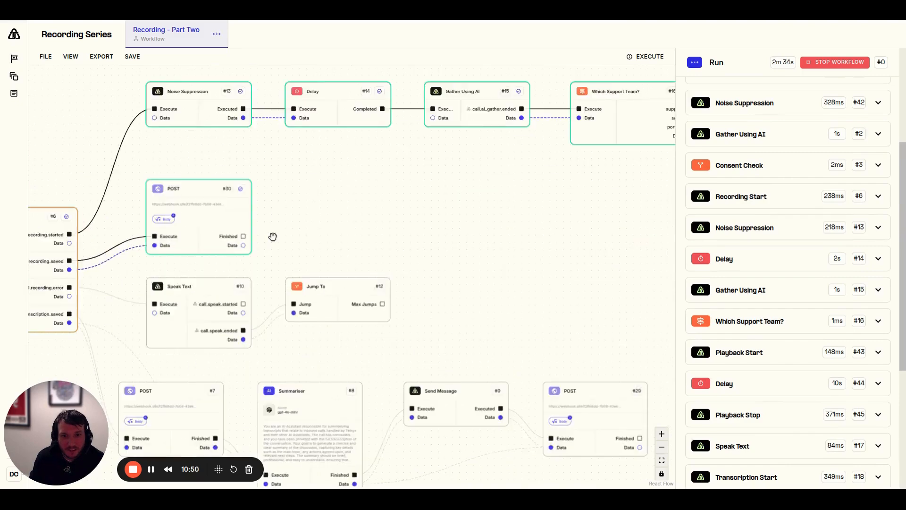
drag(272, 236, 433, 201)
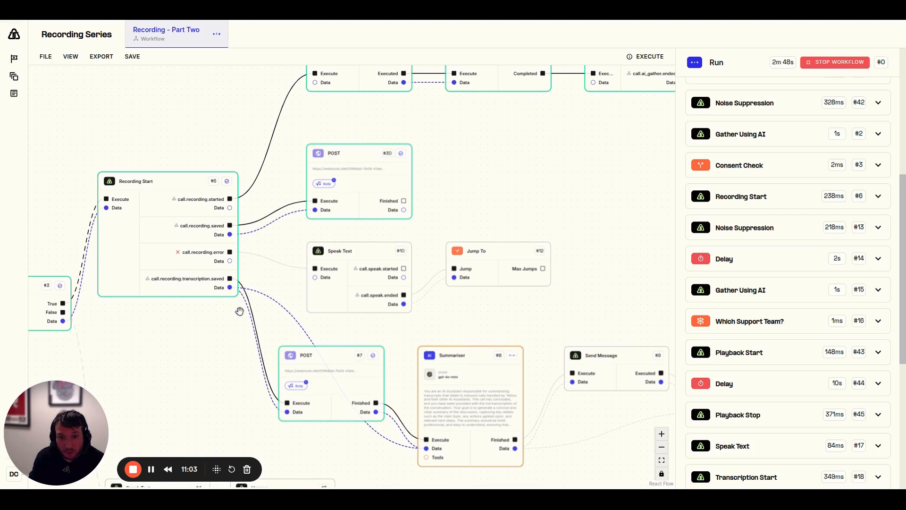
Review the execution log through to Workflow End and expand the Summariser entry's output
scroll(785, 358, down, 2)
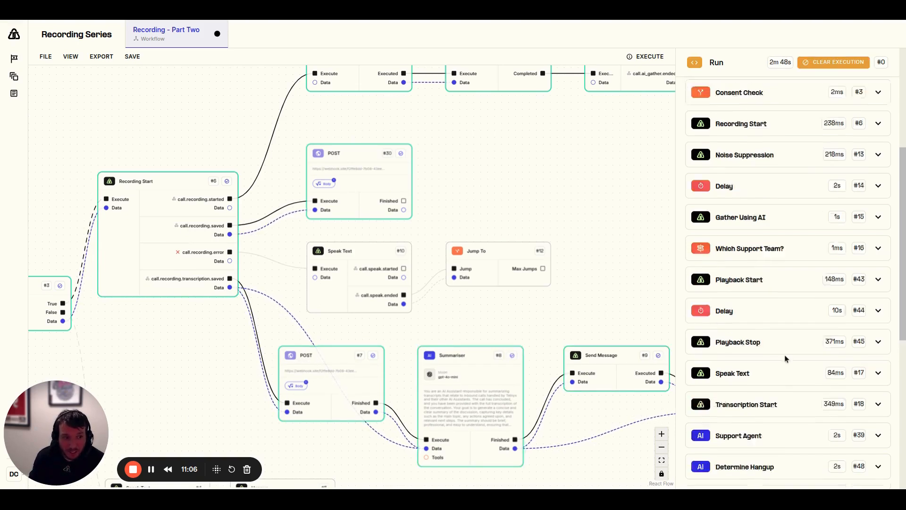
scroll(785, 357, down, 8)
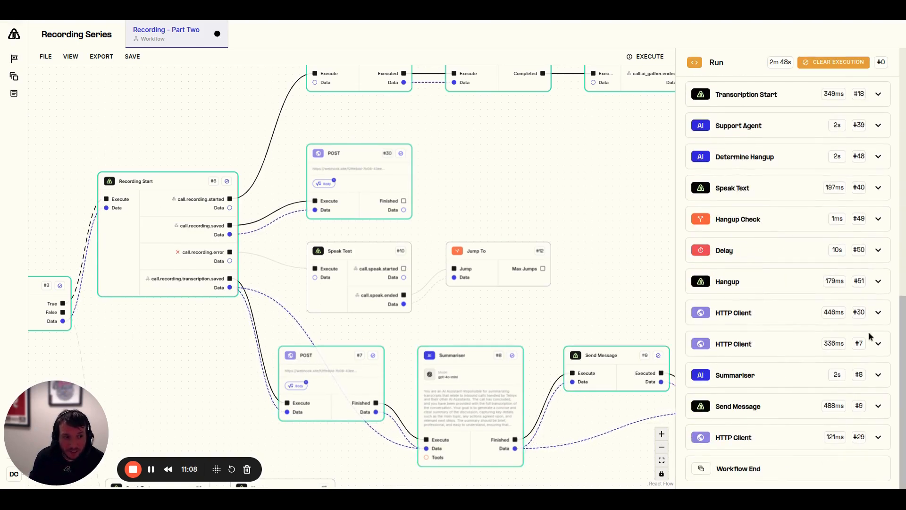
drag(644, 307, 601, 246)
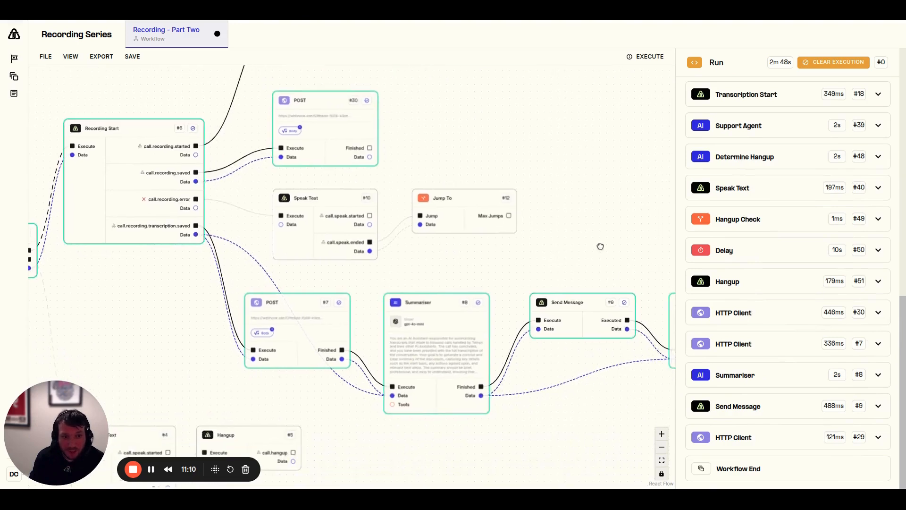
click(877, 376)
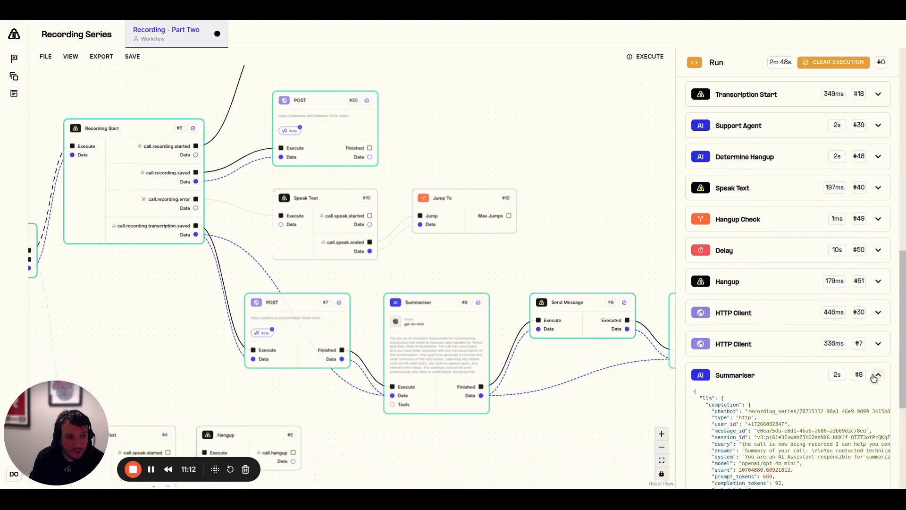
scroll(821, 379, down, 2)
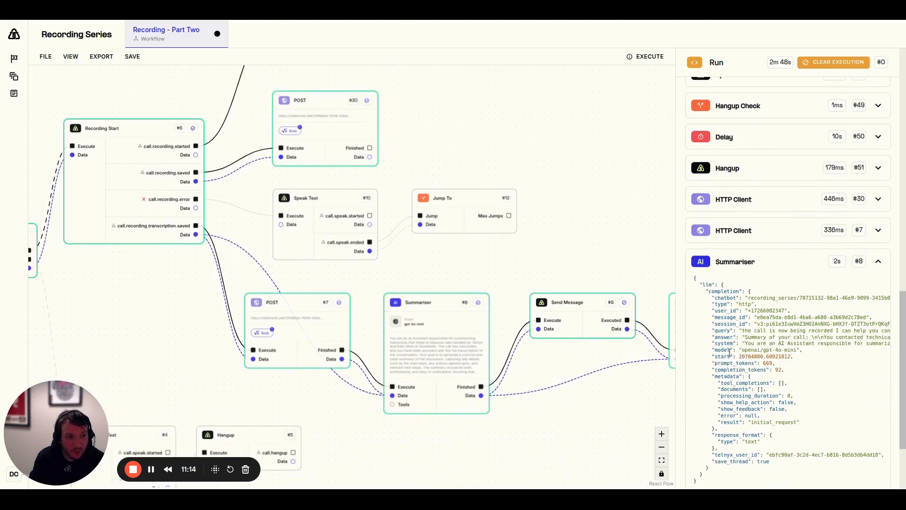
Expand the Send Message entry in the execution log and read the call summary in its text value
scroll(740, 345, down, 2)
click(878, 406)
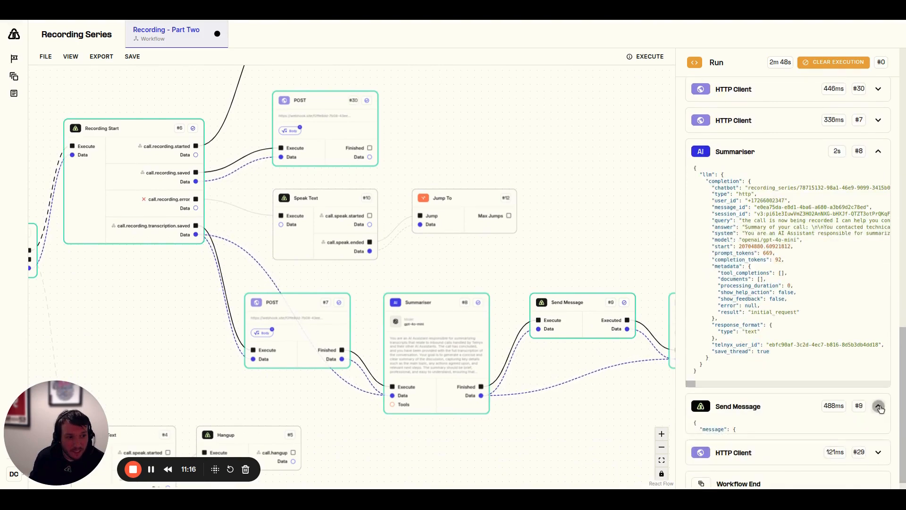
scroll(881, 409, down, 2)
scroll(798, 375, down, 1)
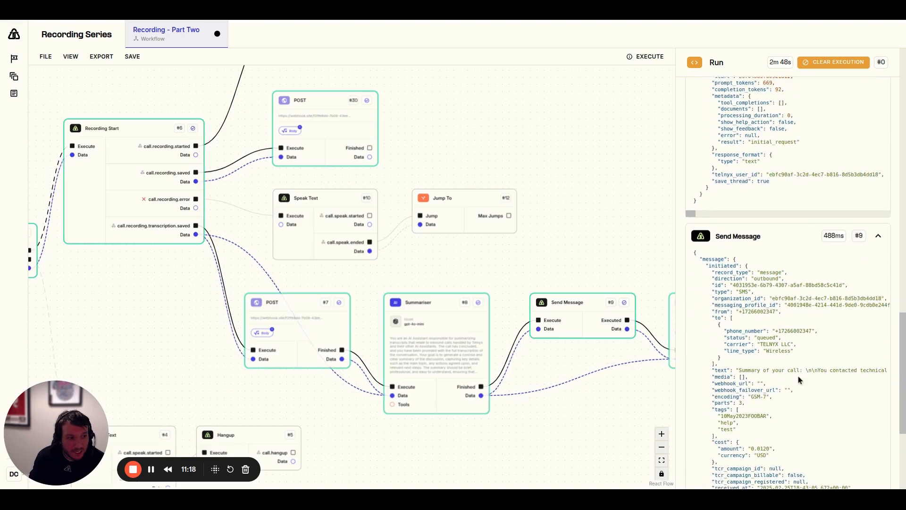
scroll(798, 372, right, 3)
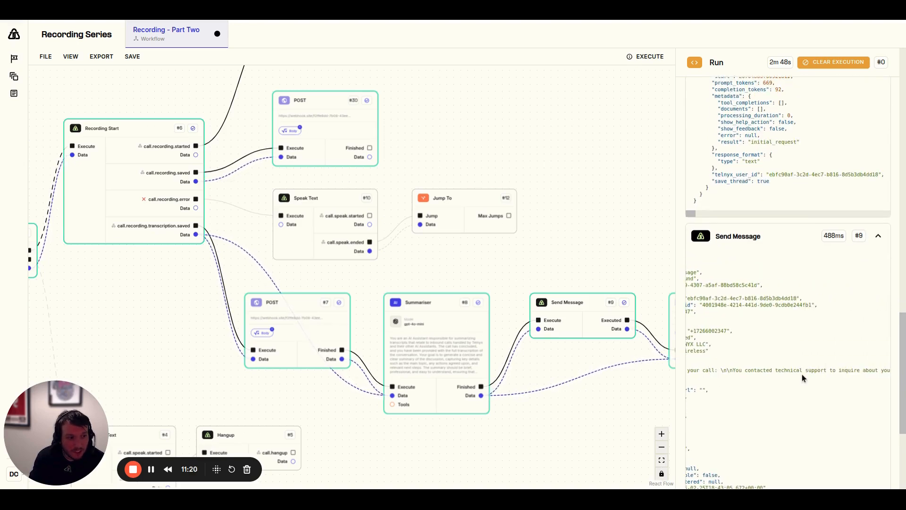
scroll(803, 374, right, 7)
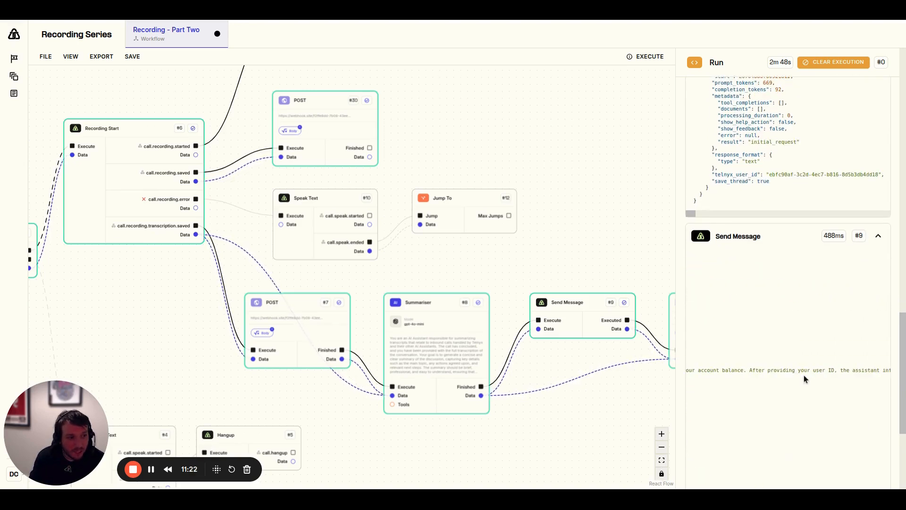
scroll(804, 374, right, 3)
scroll(803, 375, right, 5)
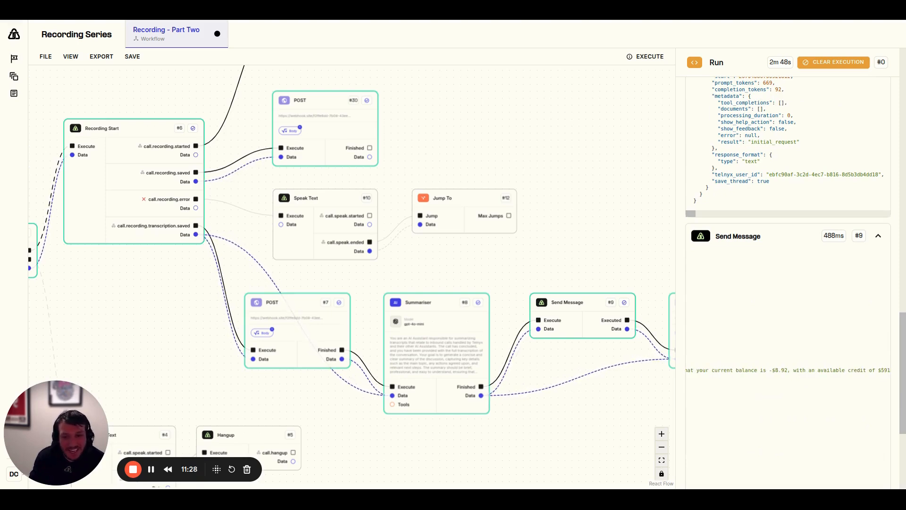
scroll(805, 379, down, 4)
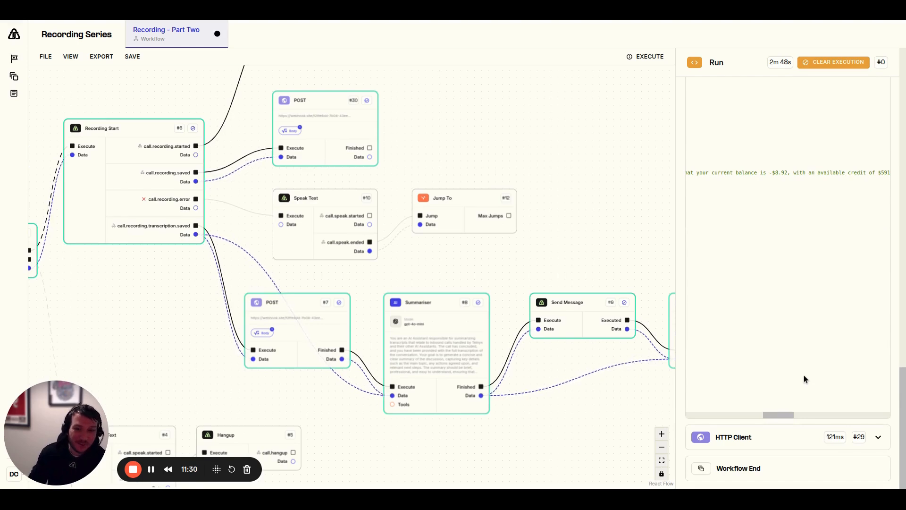